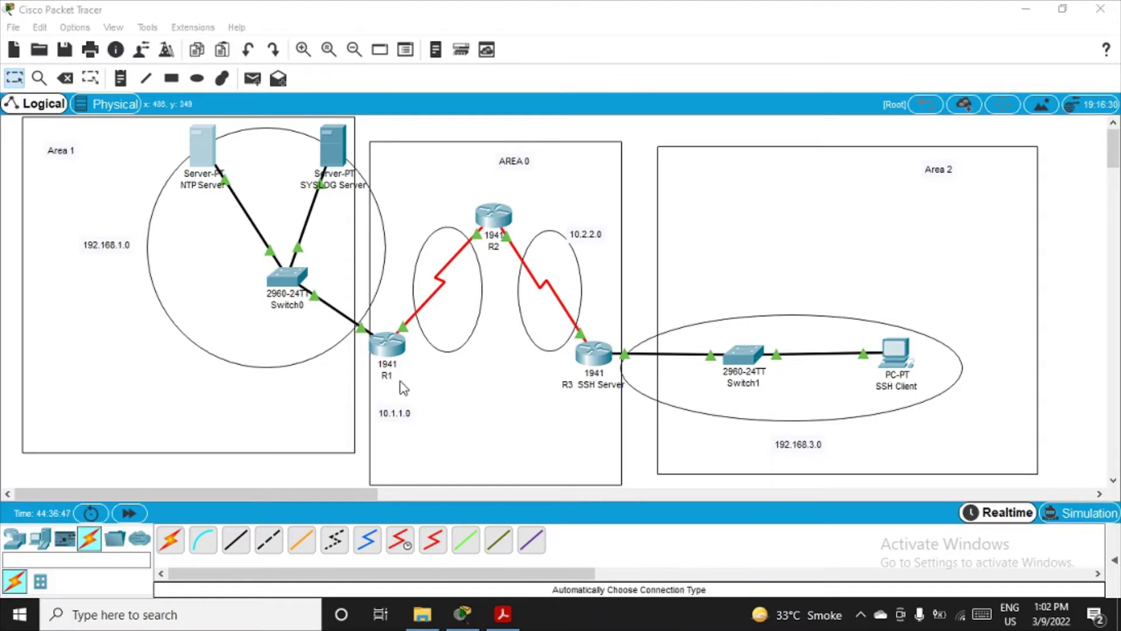
Step: Open router R1's device window from the Logical view
{"action": "left_click", "coordinate": [391, 352]}
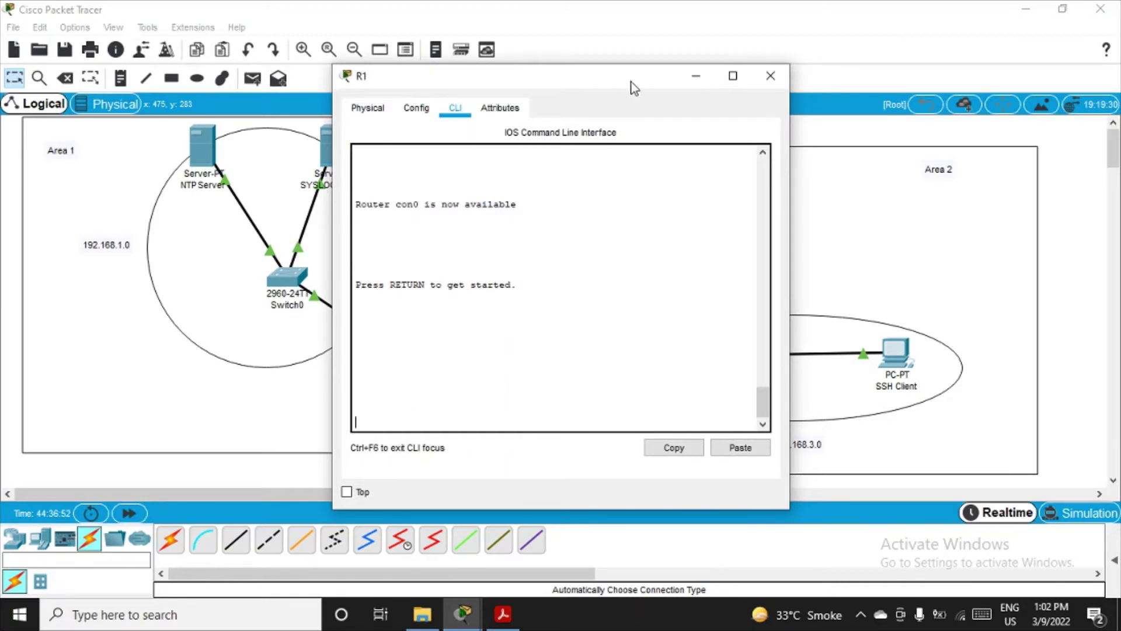
Step: Move R1's console window up and to the right so routers R1 and R2 stay visible
{"action": "left_click_drag", "start_coordinate": [631, 81], "coordinate": [879, 158]}
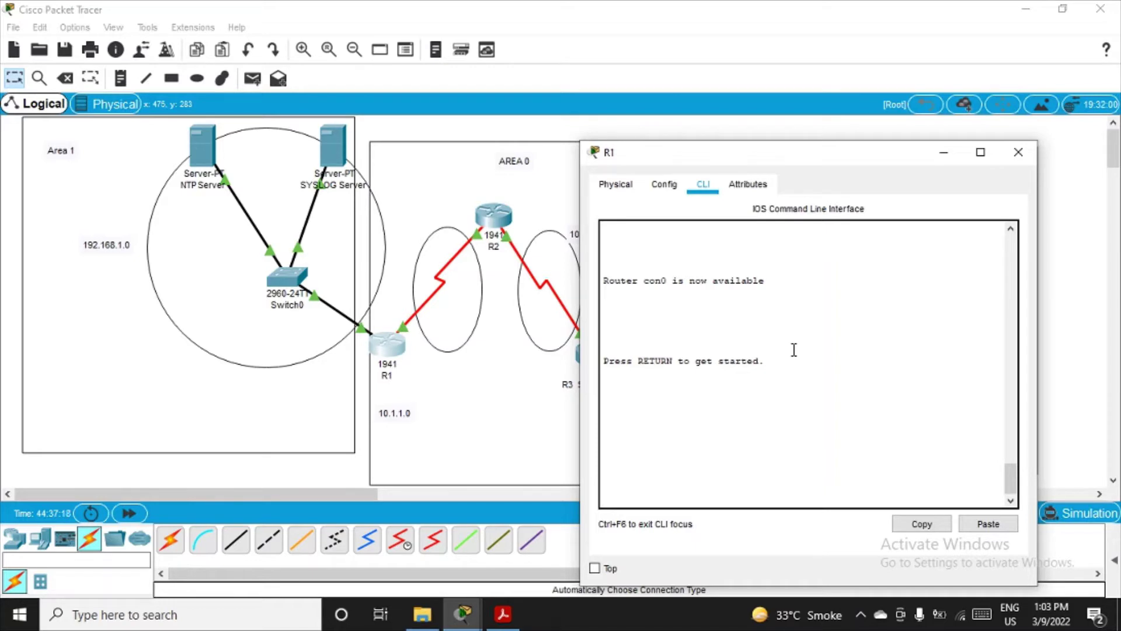
{"action": "left_click_drag", "start_coordinate": [820, 155], "coordinate": [815, 75]}
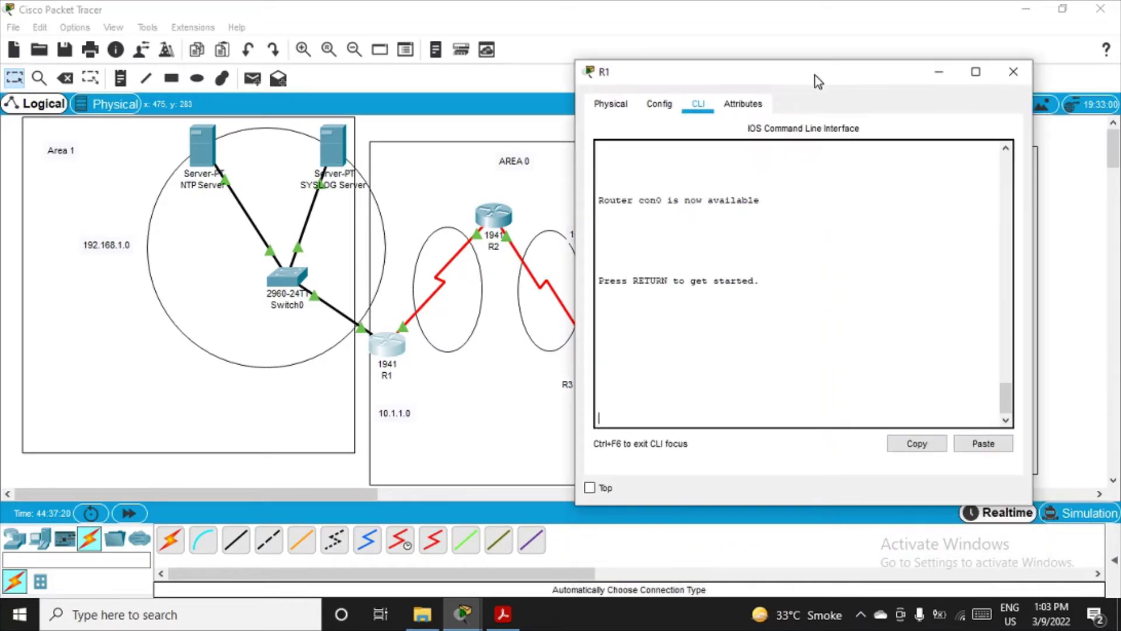
Step: On R1, enter privileged mode, global configuration, and OSPF process 1 with en, conf t, router ospf 1
{"action": "key", "text": "Return"}
{"action": "type", "text": "er>e"}
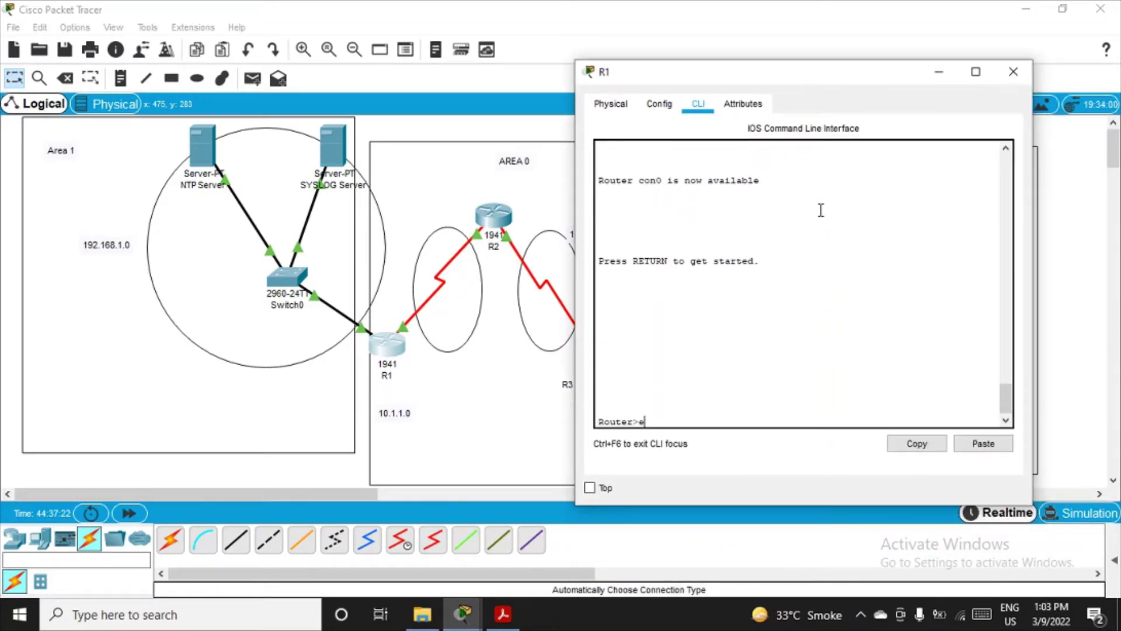
{"action": "type", "text": "n"}
{"action": "key", "text": "Return"}
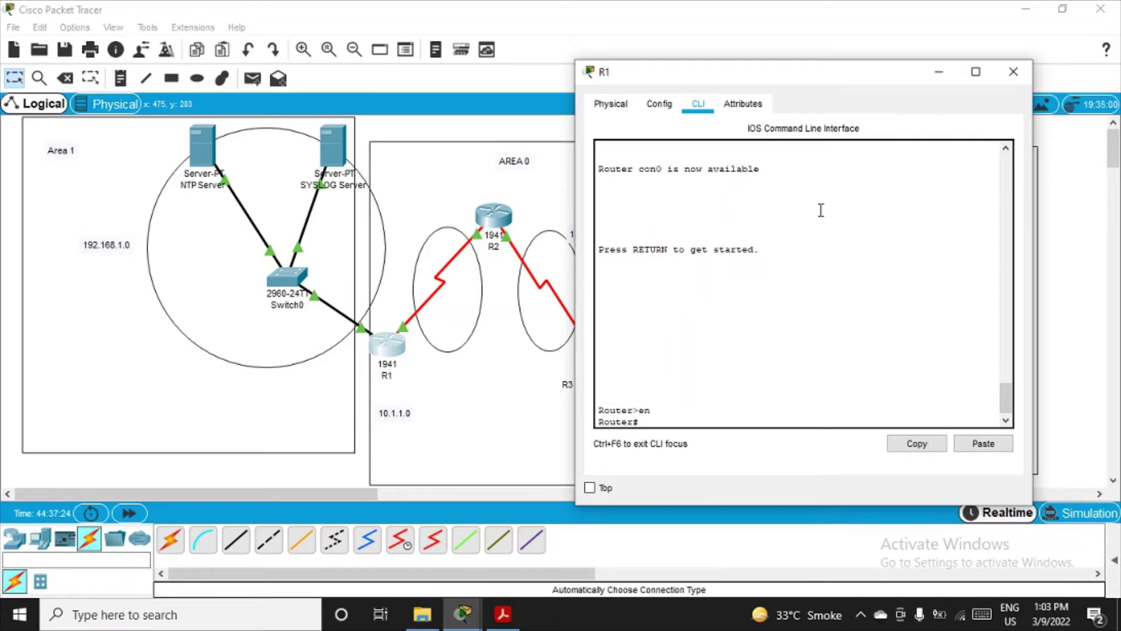
{"action": "type", "text": "conf t"}
{"action": "key", "text": "Return"}
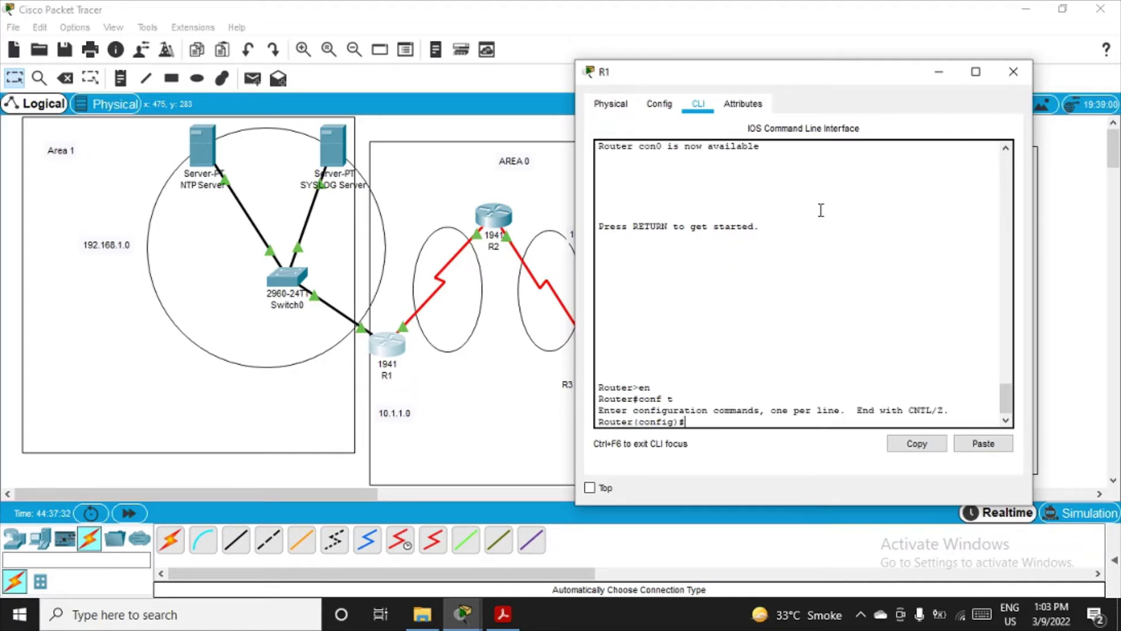
{"action": "type", "text": "router ospf 1"}
{"action": "key", "text": "Return"}
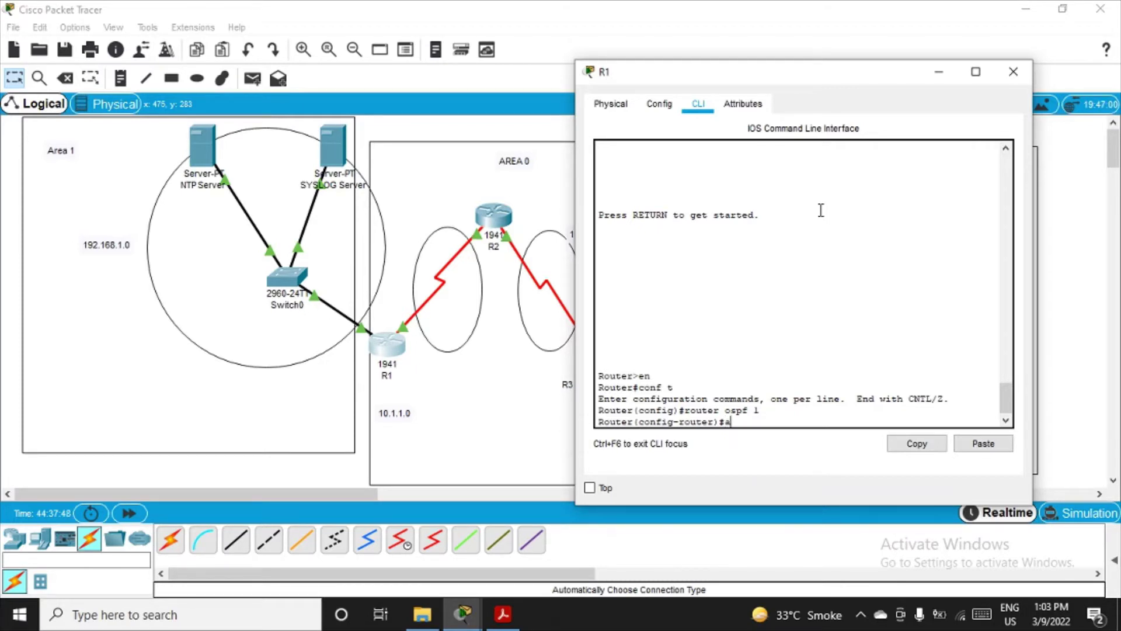
Step: Begin typing 'area 0 authentication message' on R1, adding the missing space after 0
{"action": "type", "text": "area 0authentication"}
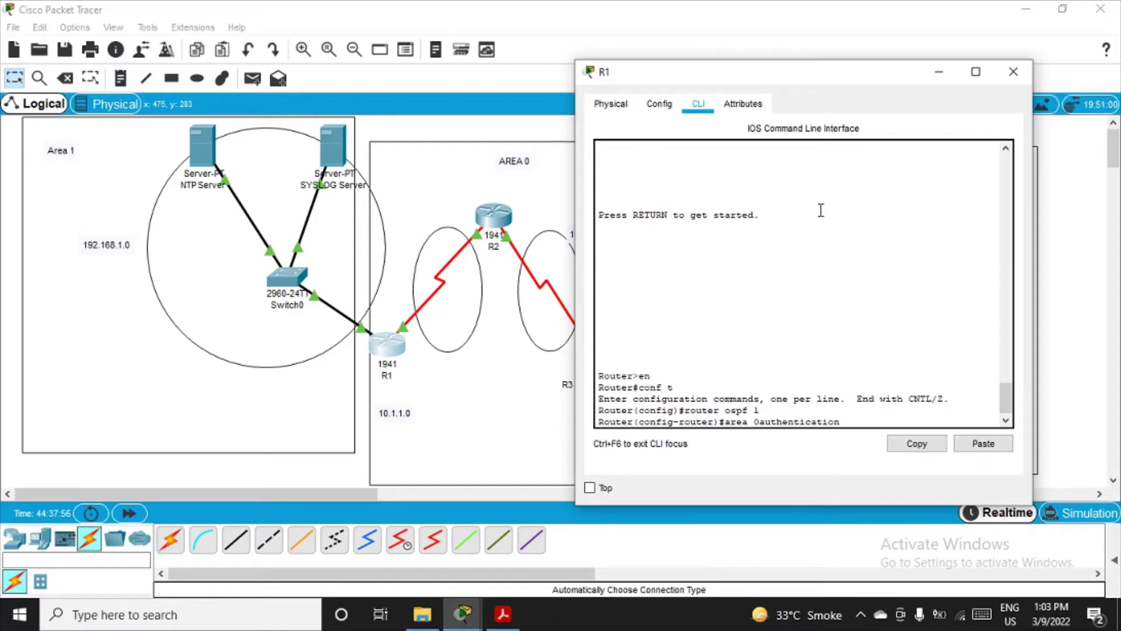
{"action": "key", "text": "Left"}
{"action": "key", "text": "Left"}
{"action": "key", "text": "Left"}
{"action": "key", "text": "Left"}
{"action": "key", "text": "Left"}
{"action": "key", "text": "Left"}
{"action": "key", "text": "Left"}
{"action": "key", "text": "Left"}
{"action": "key", "text": "Left"}
{"action": "key", "text": "Left"}
{"action": "key", "text": "Left"}
{"action": "key", "text": "Right"}
{"action": "key", "text": "Right"}
{"action": "key", "text": "Right"}
{"action": "key", "text": "Right"}
{"action": "key", "text": "Right"}
{"action": "key", "text": "Right"}
{"action": "key", "text": "Right"}
{"action": "key", "text": "Right"}
{"action": "key", "text": "Right"}
{"action": "key", "text": "Right"}
{"action": "key", "text": "Right"}
{"action": "key", "text": "Right"}
{"action": "key", "text": "Right"}
{"action": "key", "text": "Right"}
{"action": "type", "text": "messg"}
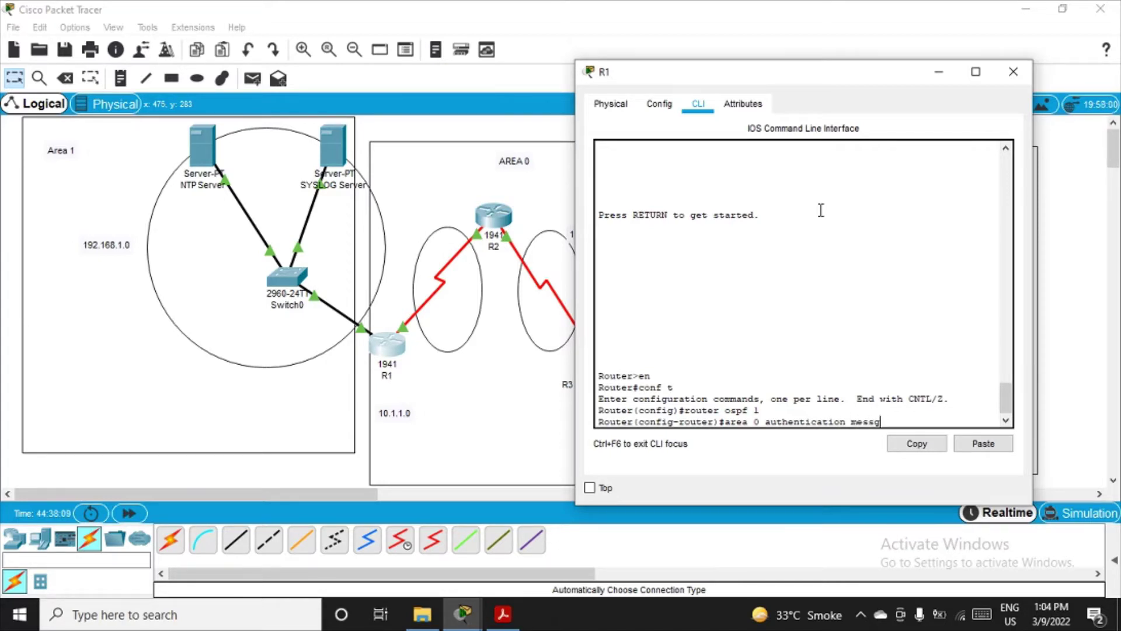
Step: Apply 'area 0 authentication message-digest' under OSPF 1 on R1, then exit to global configuration
{"action": "key", "text": "BackSpace"}
{"action": "type", "text": "age-digest"}
{"action": "key", "text": "Return"}
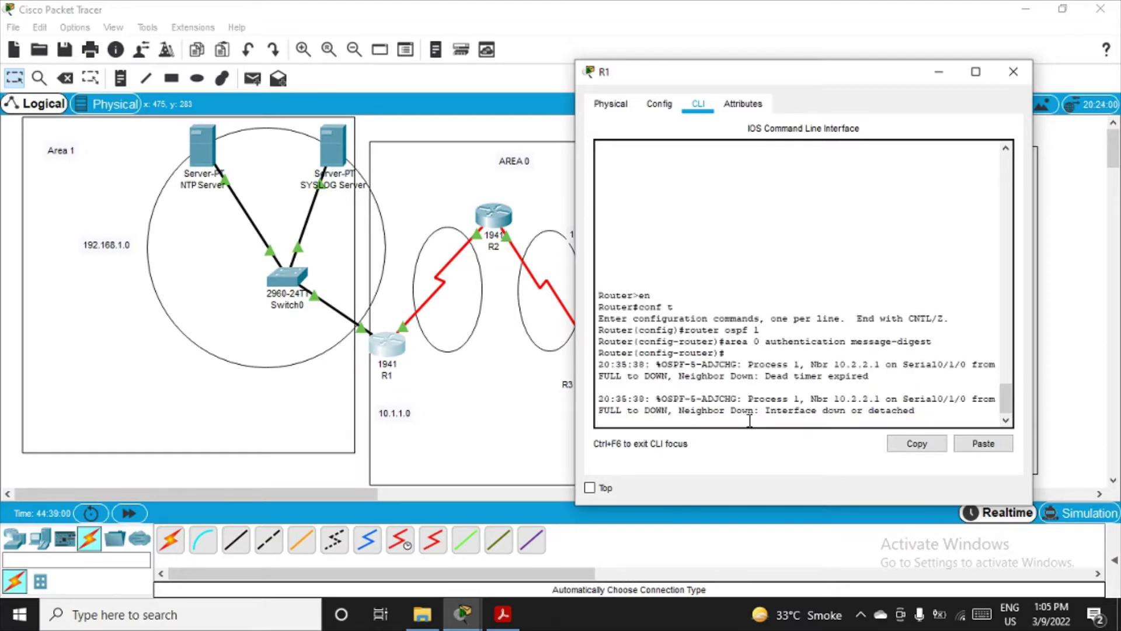
{"action": "key", "text": "Return"}
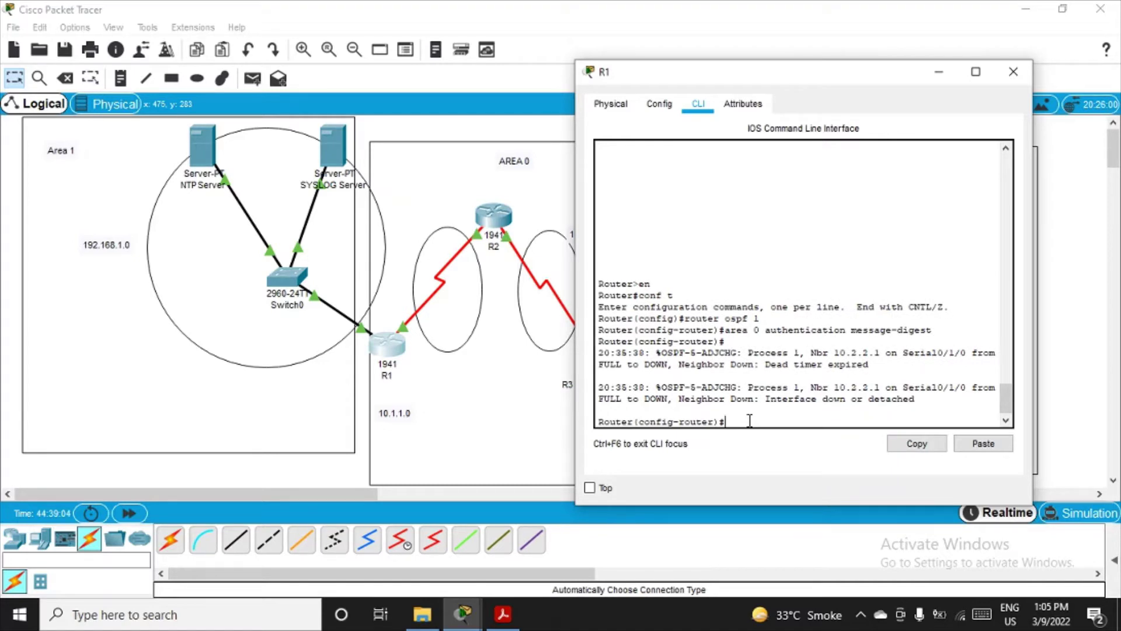
{"action": "type", "text": "exit"}
{"action": "key", "text": "Return"}
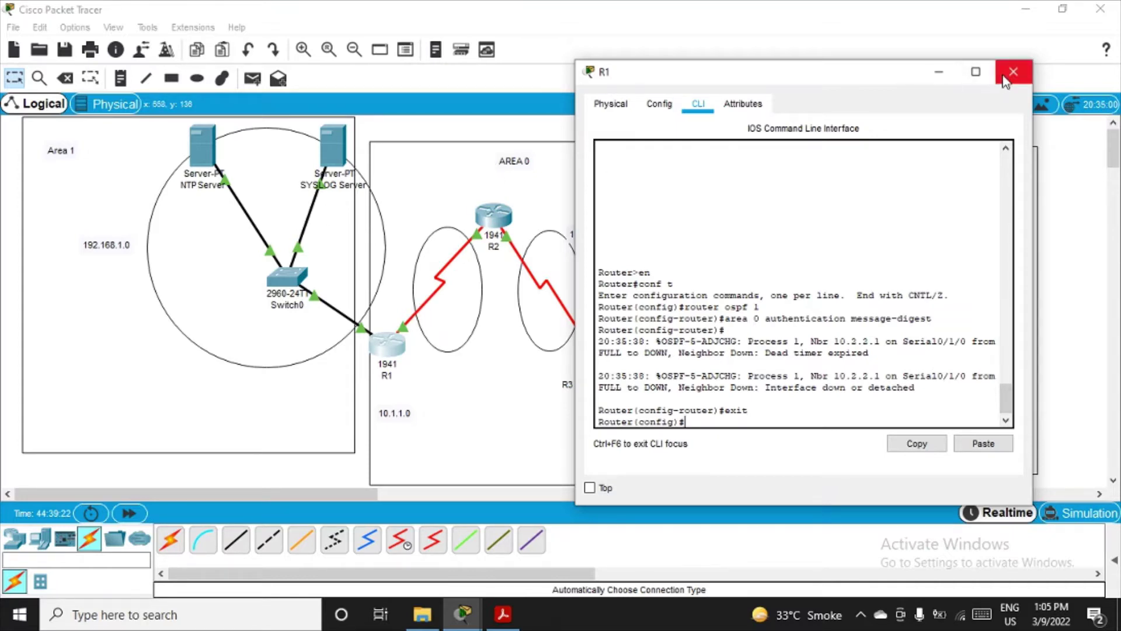
{"action": "left_click", "coordinate": [939, 72]}
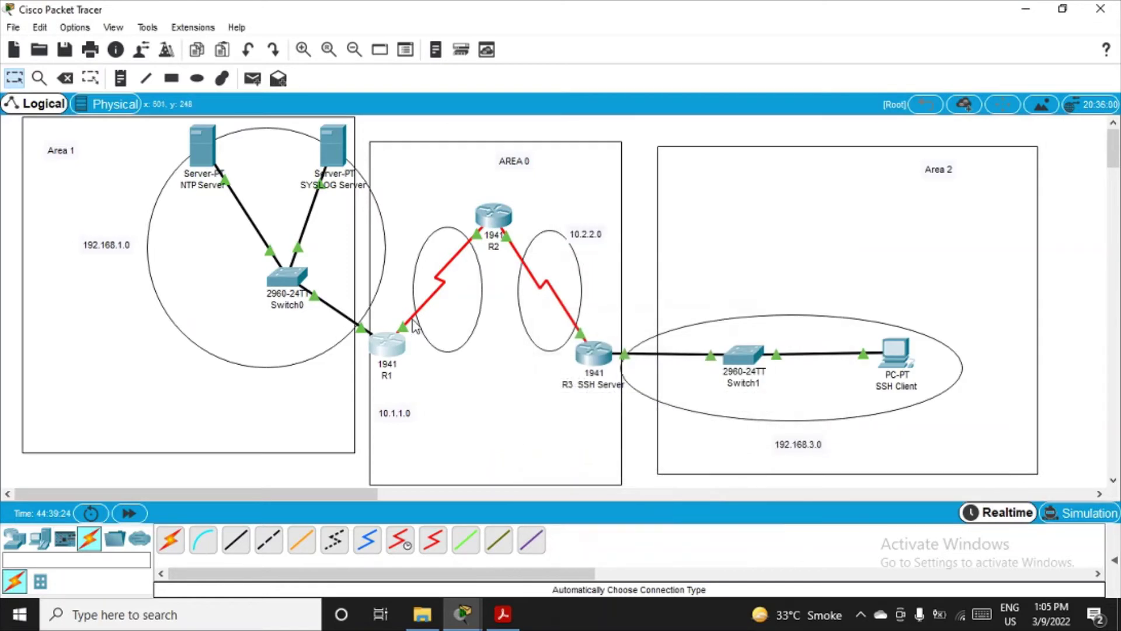
{"action": "mouse_move", "coordinate": [414, 325]}
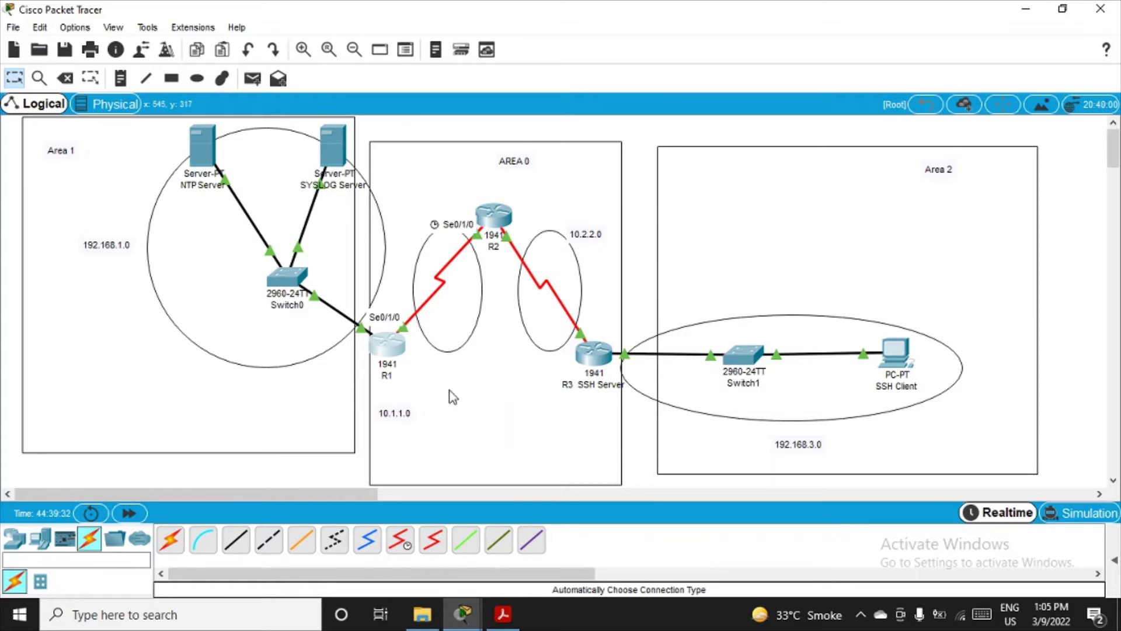
{"action": "left_click", "coordinate": [476, 611]}
{"action": "left_click", "coordinate": [579, 540]}
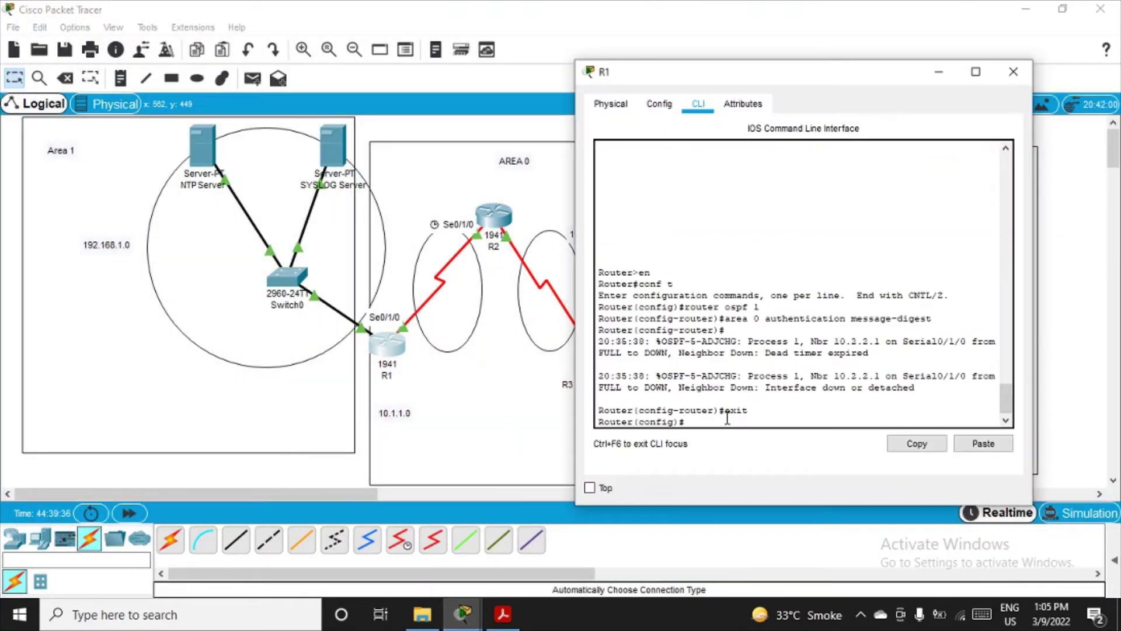
Step: Enter R1's interface configuration for serial 0/1/0, the link toward R2
{"action": "type", "text": "int"}
{"action": "type", "text": "se0/1/0/0/1/0"}
{"action": "key", "text": "Return"}
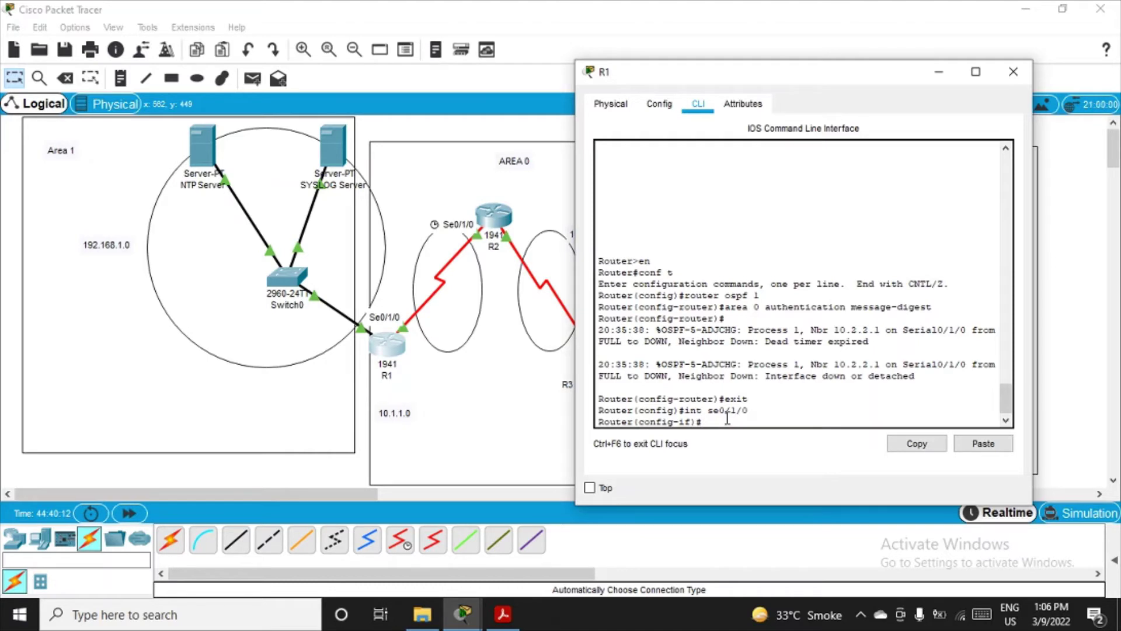
Step: Set 'ip ospf message-digest-key 1 md5' with the lab password on R1's serial 0/1/0
{"action": "type", "text": "ip ospf message-digest-key"}
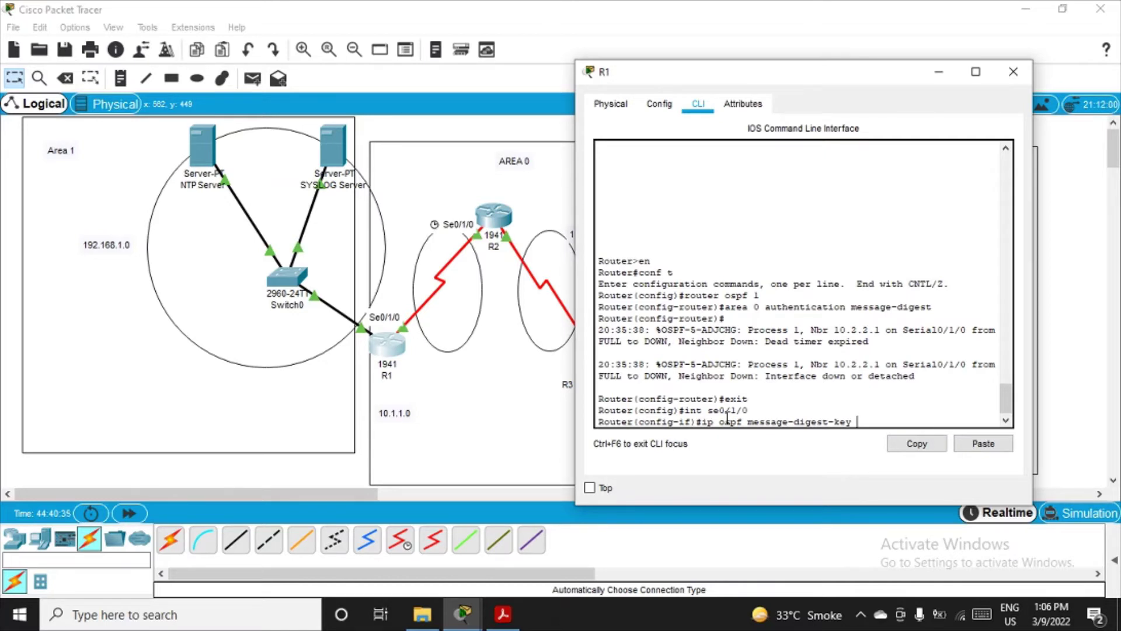
{"action": "type", "text": " 1"}
{"action": "type", "text": " md5"}
{"action": "key", "text": "BackSpace"}
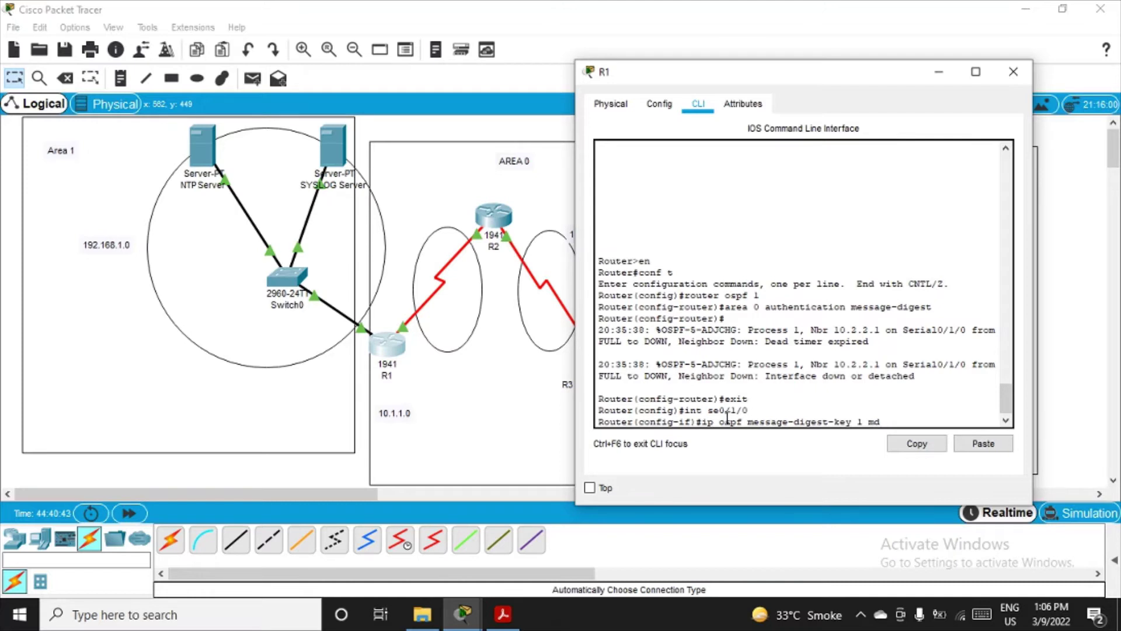
{"action": "type", "text": "5"}
{"action": "type", "text": "MD5pas"}
{"action": "key", "text": "BackSpace"}
{"action": "type", "text": "55"}
{"action": "key", "text": "Return"}
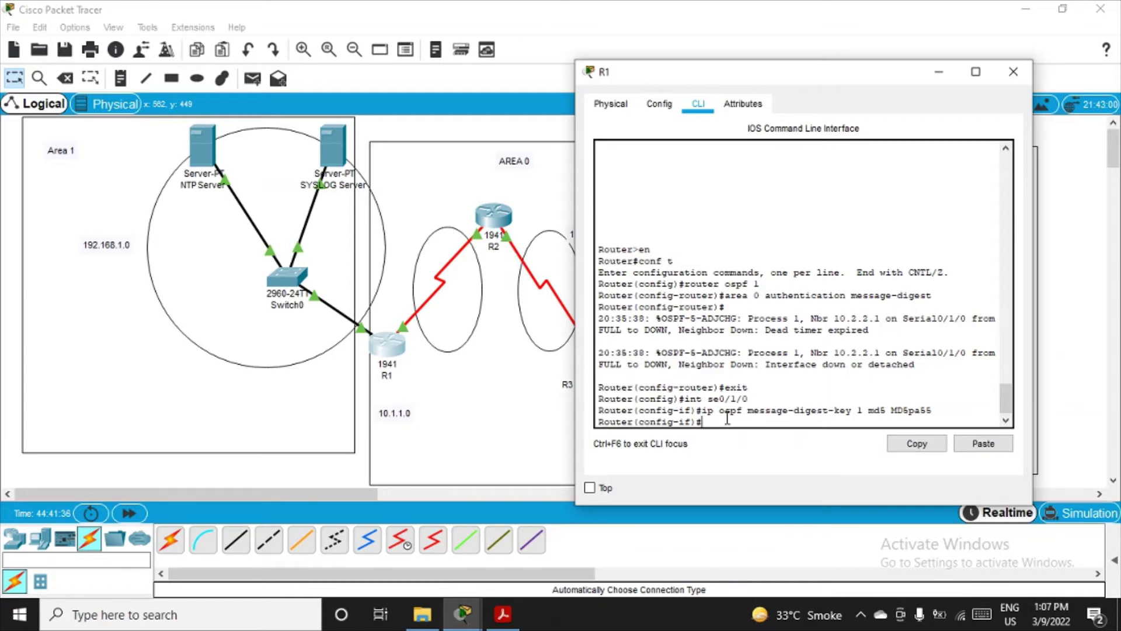
Step: Highlight the router ospf, area, message-digest and exit commands in R1's console
{"action": "left_click_drag", "start_coordinate": [684, 284], "coordinate": [748, 284]}
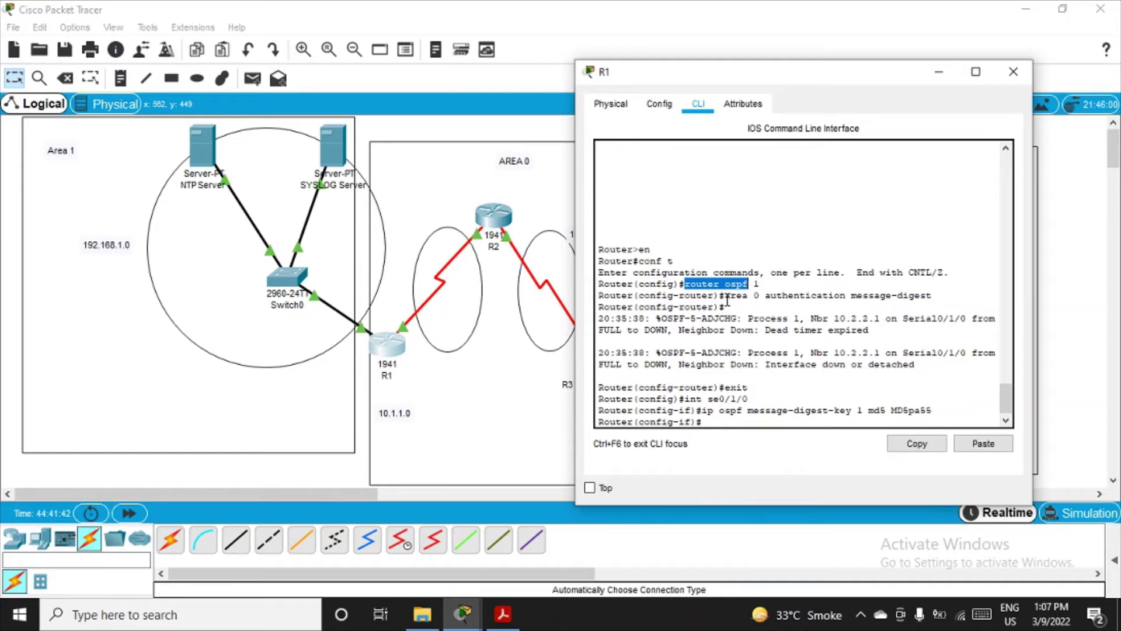
{"action": "left_click_drag", "start_coordinate": [725, 296], "coordinate": [755, 296]}
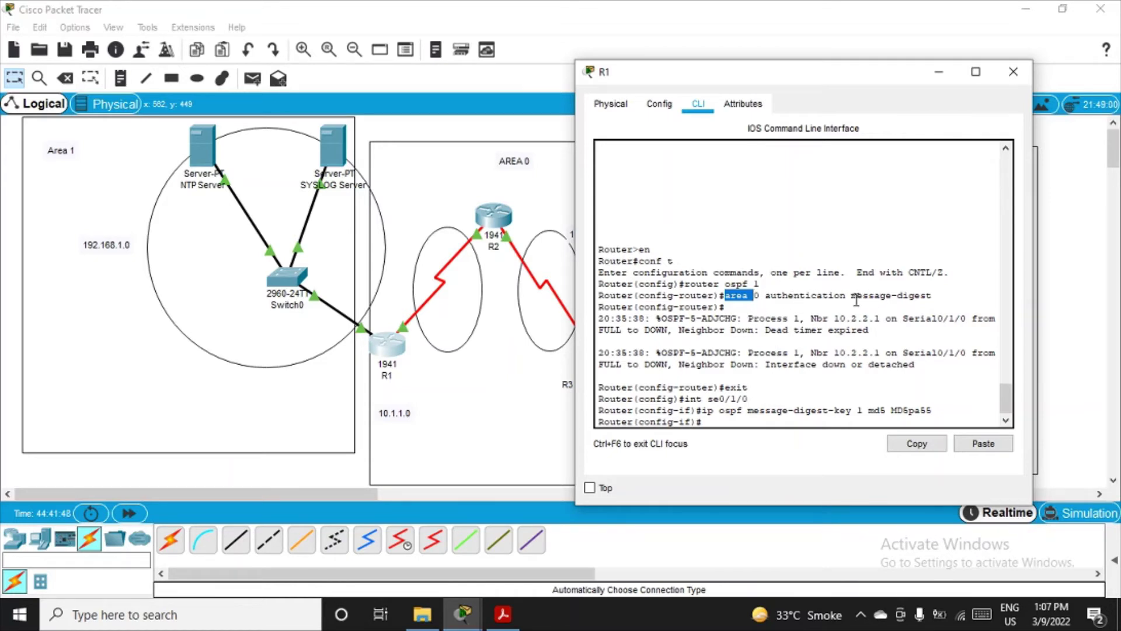
{"action": "left_click_drag", "start_coordinate": [857, 296], "coordinate": [930, 290]}
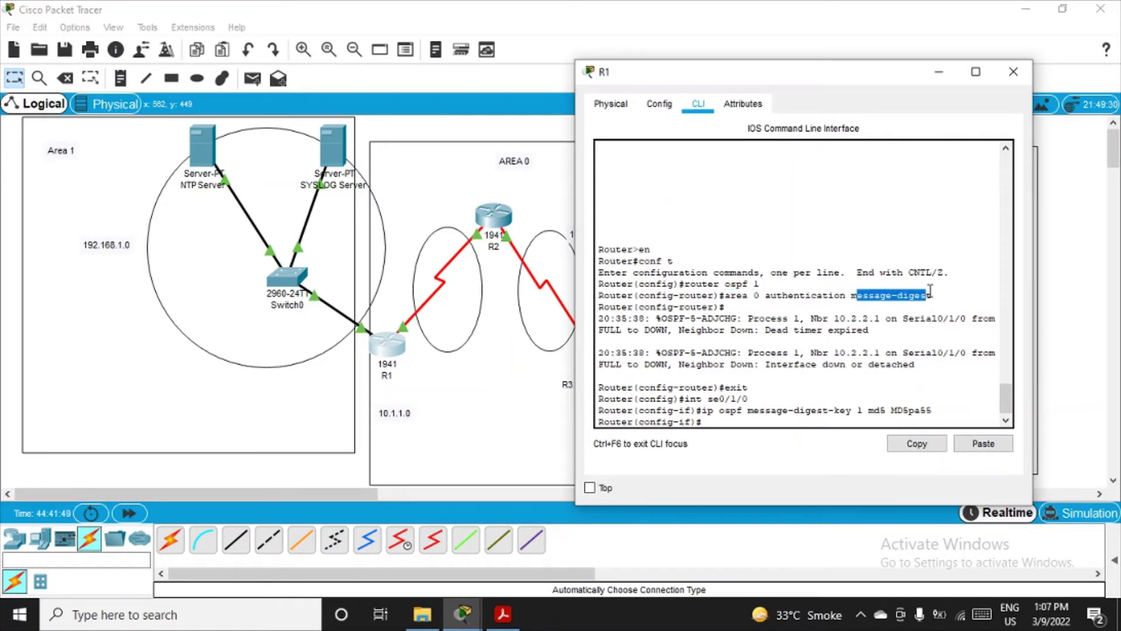
{"action": "double_click", "coordinate": [737, 388]}
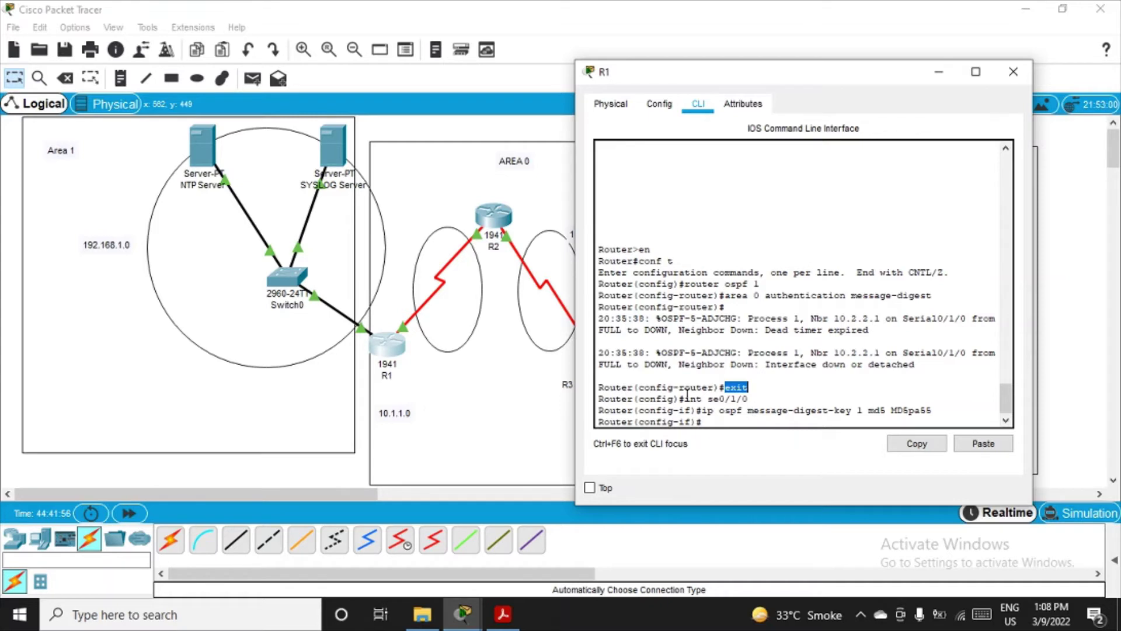
Step: Highlight the interface se0/1/0 and ip ospf key lines, then close R1's window
{"action": "double_click", "coordinate": [656, 400]}
{"action": "triple_click", "coordinate": [656, 399]}
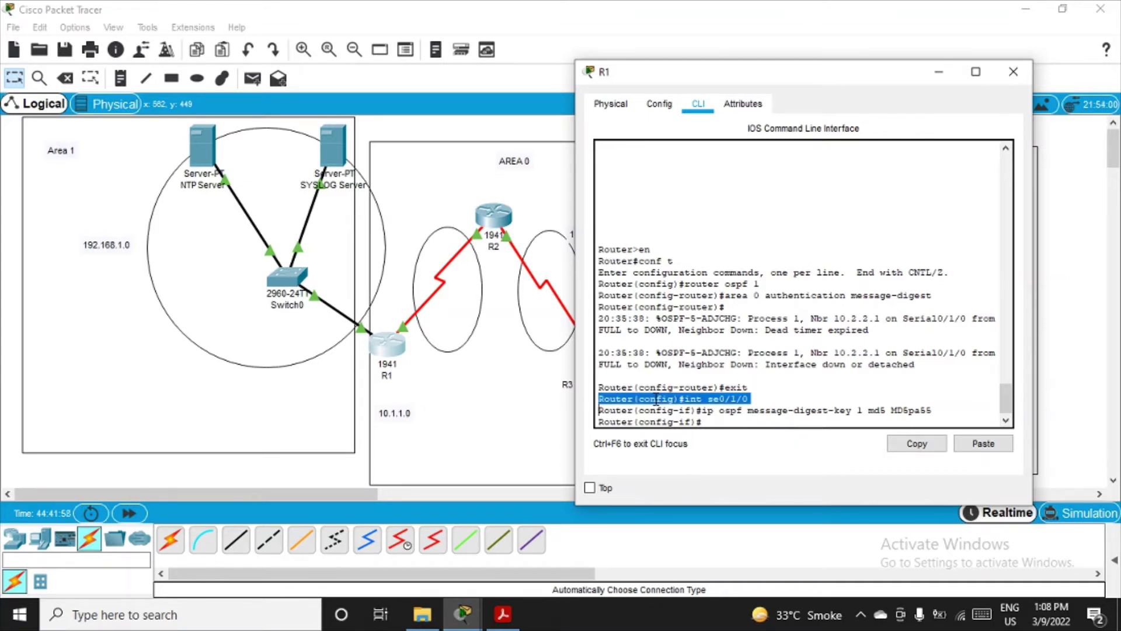
{"action": "double_click", "coordinate": [656, 399]}
{"action": "left_click_drag", "start_coordinate": [689, 400], "coordinate": [742, 401]}
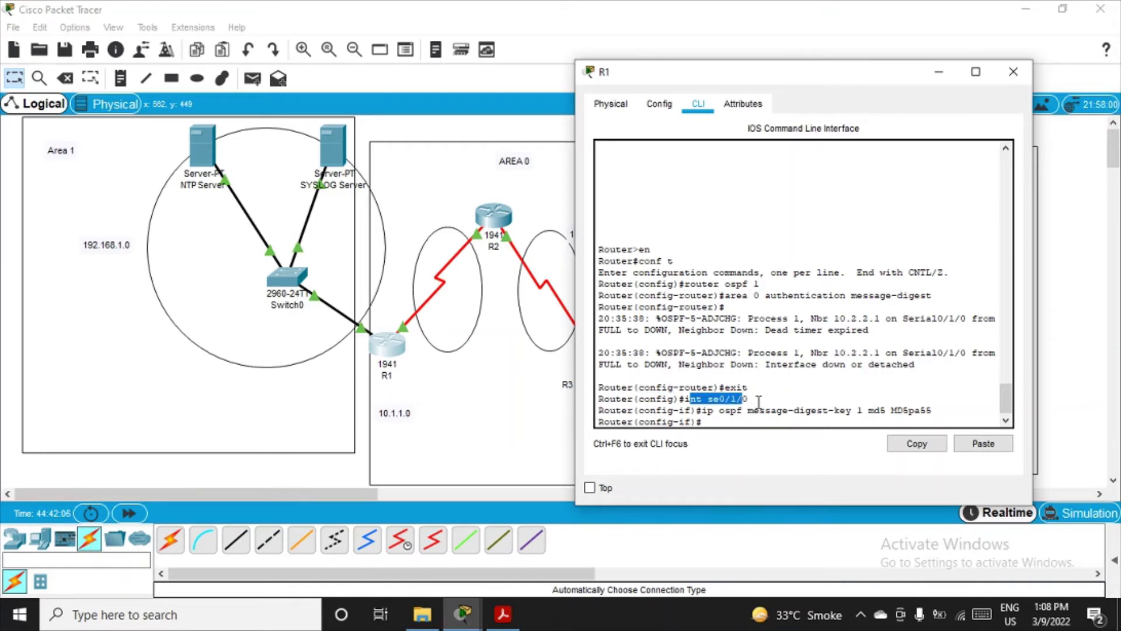
{"action": "left_click", "coordinate": [709, 415]}
{"action": "double_click", "coordinate": [708, 412]}
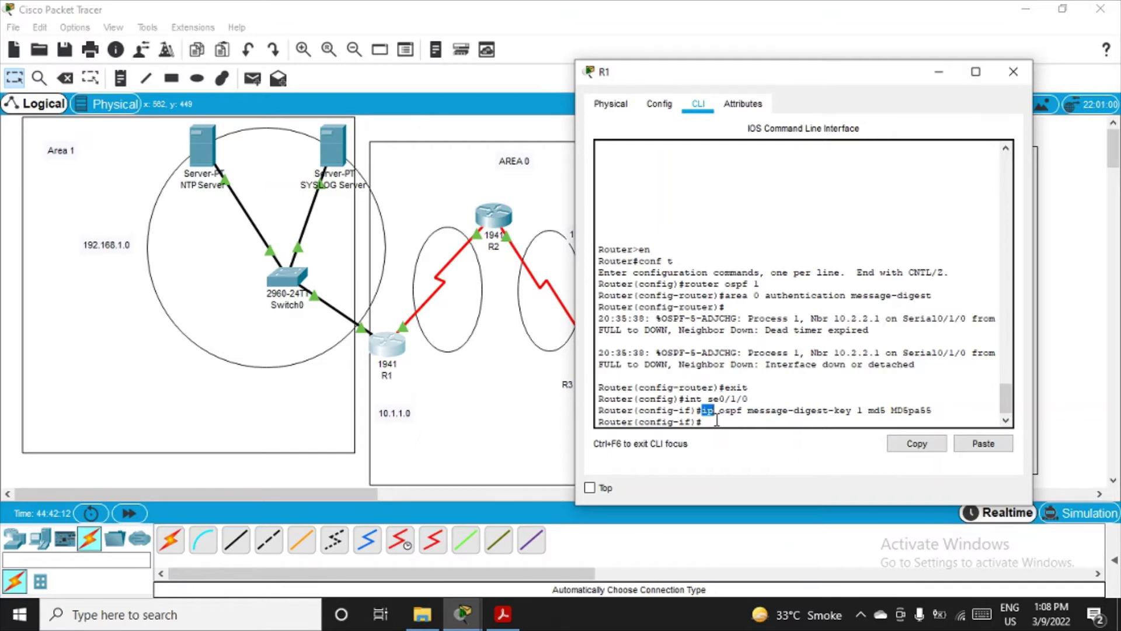
{"action": "left_click", "coordinate": [715, 421]}
{"action": "left_click", "coordinate": [1015, 73]}
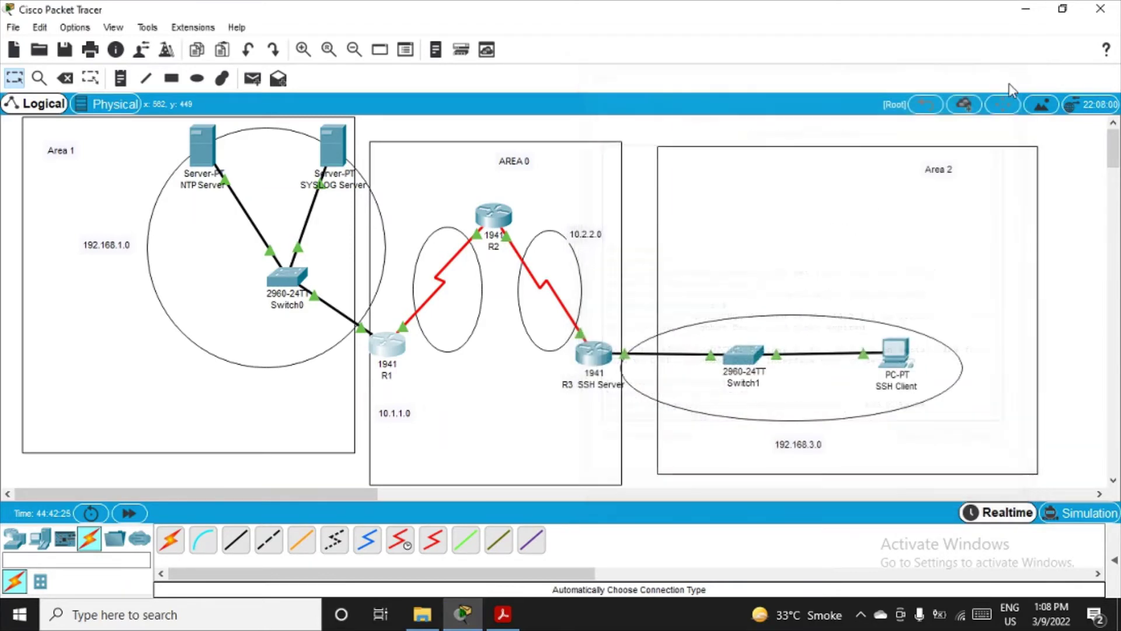
Step: Open router R2's console and enter global configuration with en and conf t
{"action": "left_click", "coordinate": [492, 220]}
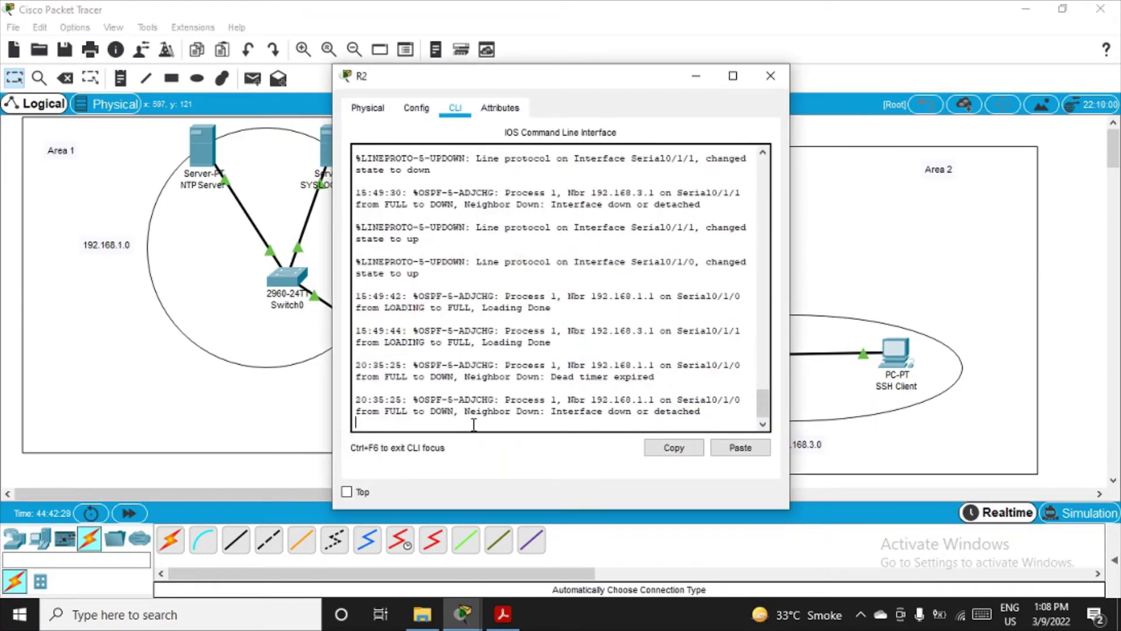
{"action": "key", "text": "Return"}
{"action": "type", "text": "en"}
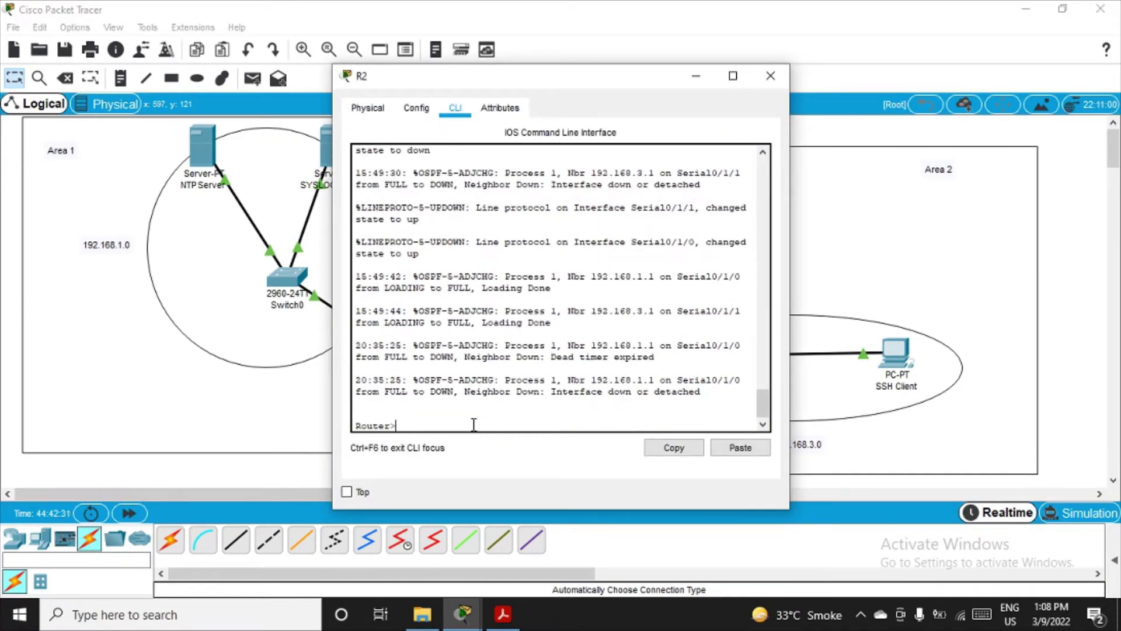
{"action": "key", "text": "Return"}
{"action": "type", "text": "conf t"}
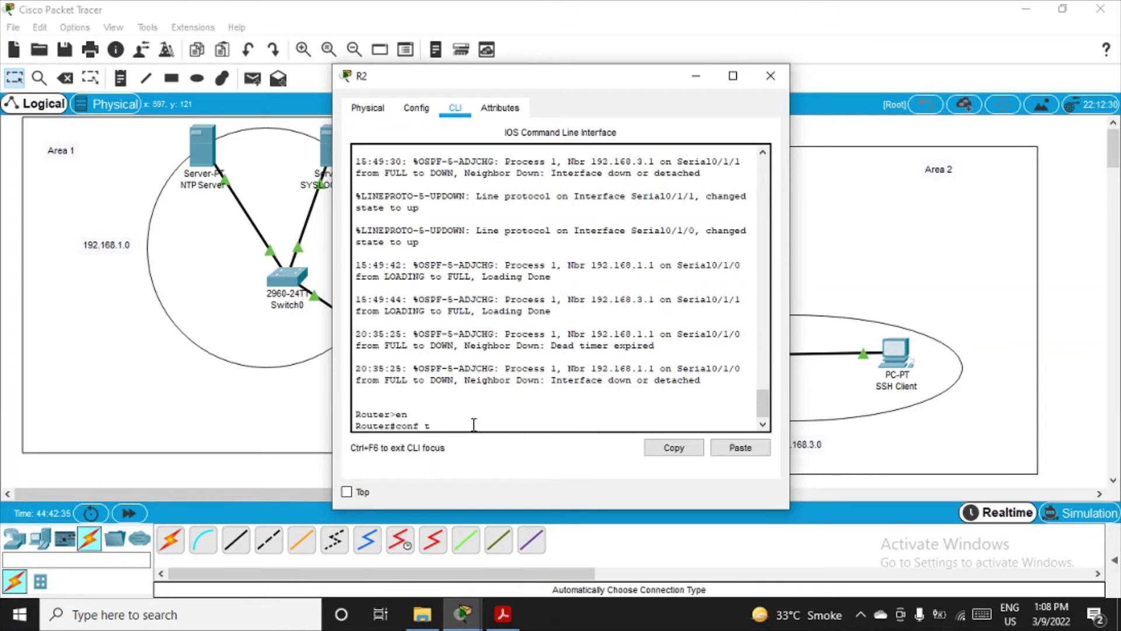
{"action": "key", "text": "Return"}
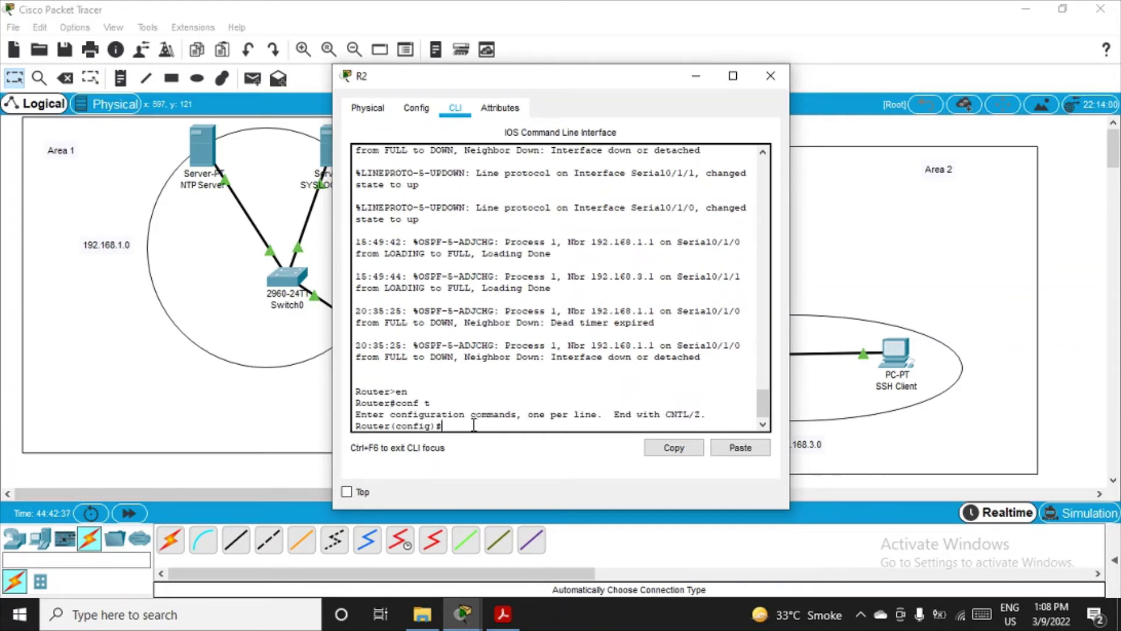
Step: Under router ospf on R2, apply 'area 0 authentication message-digest'
{"action": "type", "text": "router ospf 1"}
{"action": "key", "text": "Return"}
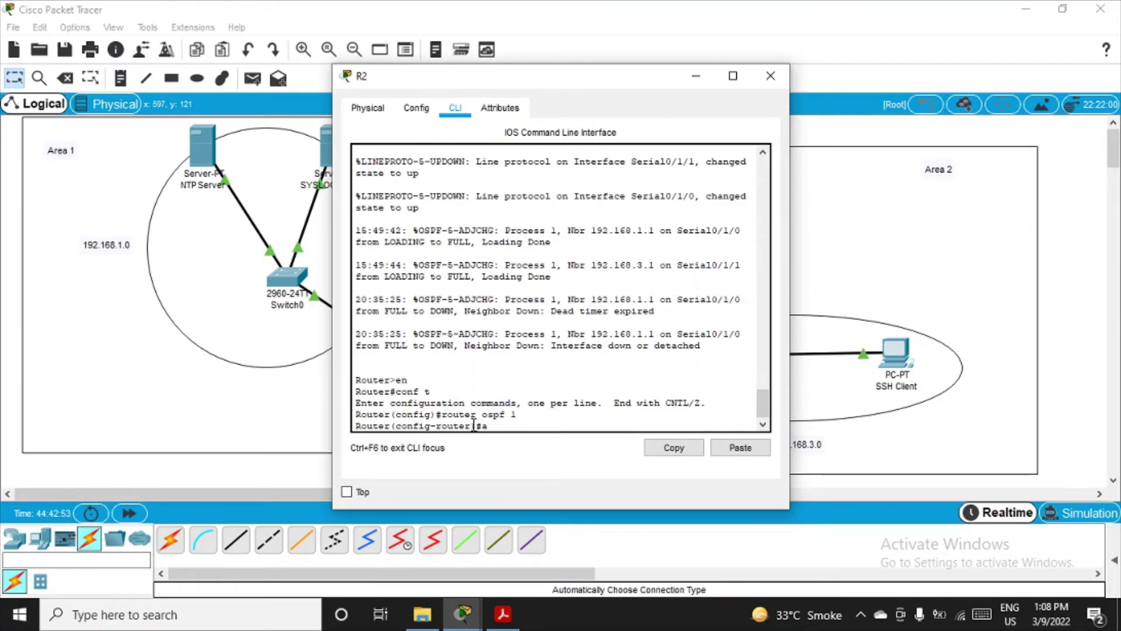
{"action": "type", "text": "rea 0 authentication"}
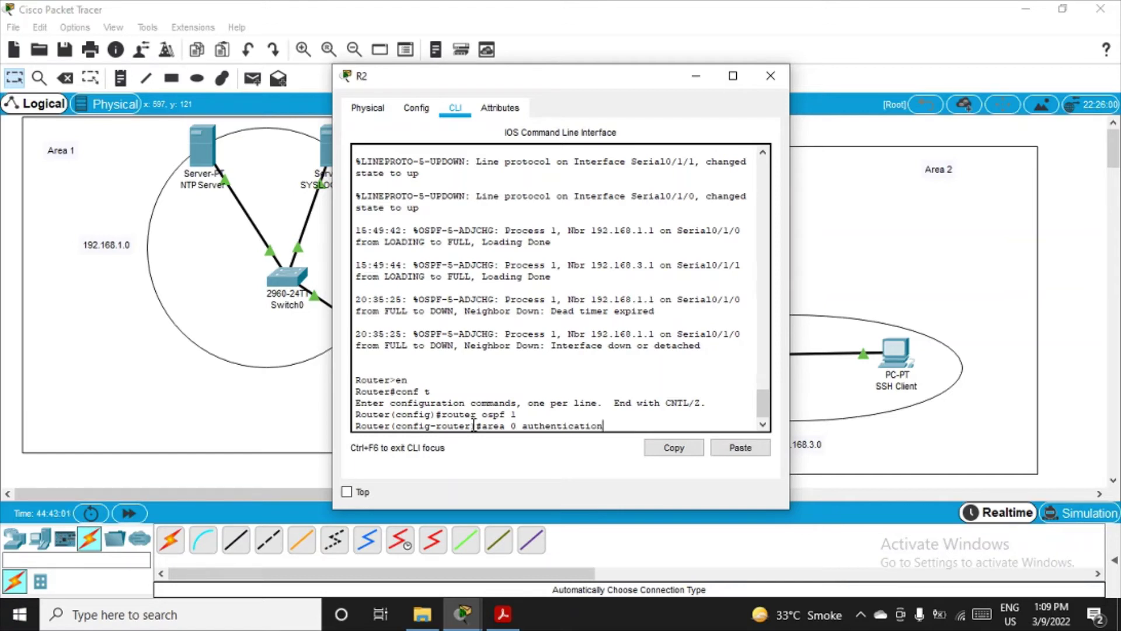
{"action": "type", "text": " message-digest"}
{"action": "key", "text": "Return"}
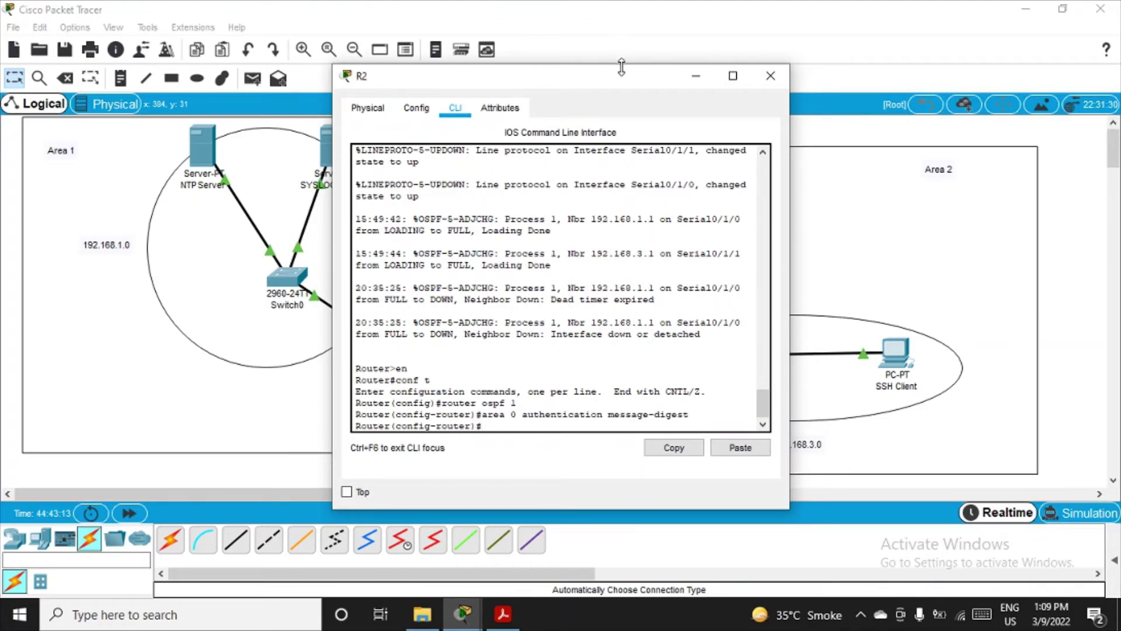
Step: Move R2's console aside to reveal area 0 and exit OSPF router configuration
{"action": "left_click_drag", "start_coordinate": [627, 79], "coordinate": [924, 108]}
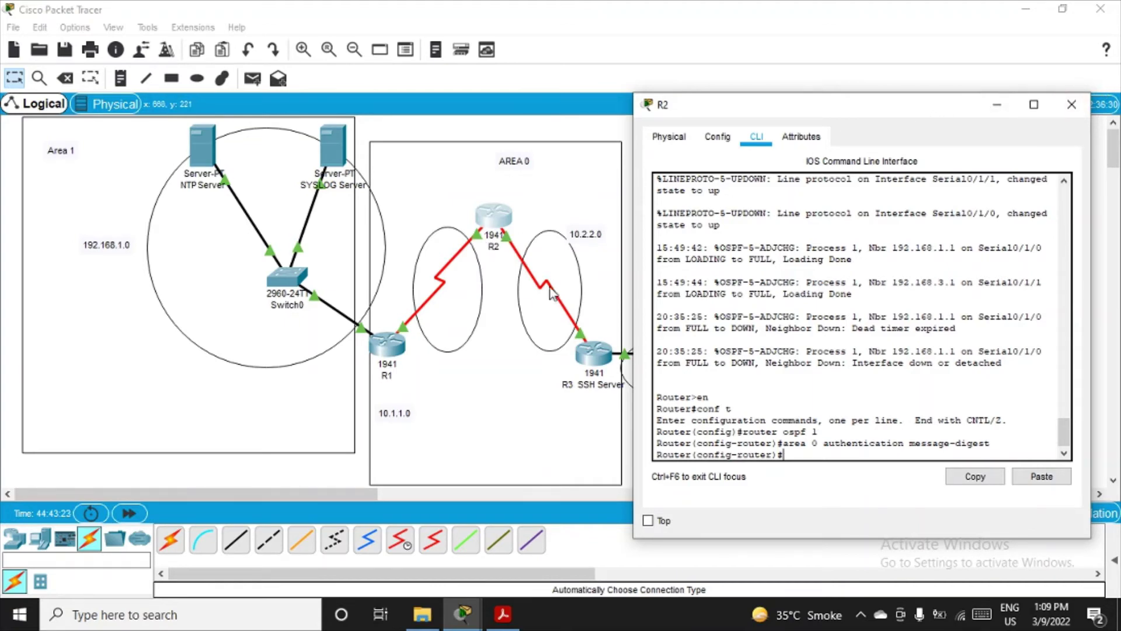
{"action": "left_click_drag", "start_coordinate": [893, 122], "coordinate": [762, 85]}
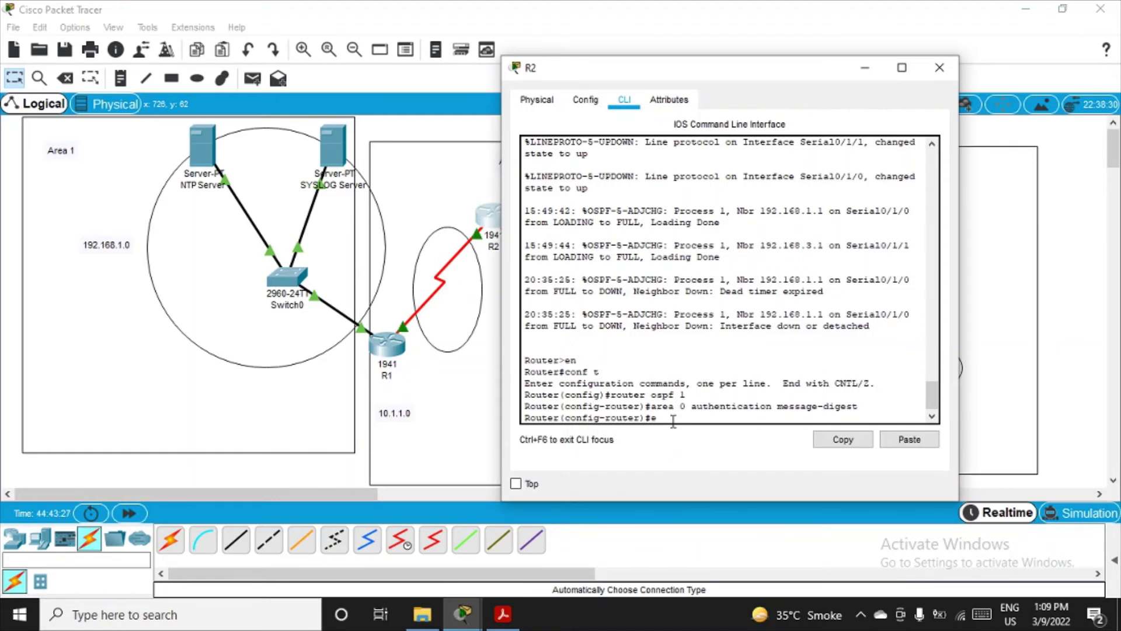
{"action": "type", "text": "exit"}
{"action": "key", "text": "Return"}
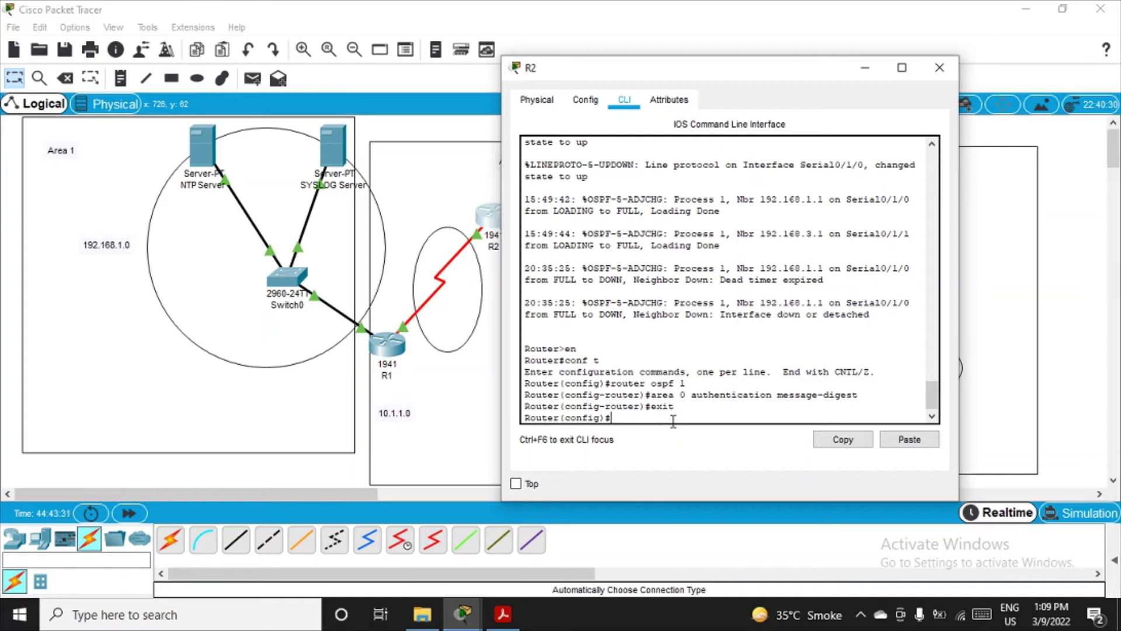
Step: On R2's Serial0/1/0, set 'ip ospf message-digest-key 1 md5' with the lab password
{"action": "type", "text": "in"}
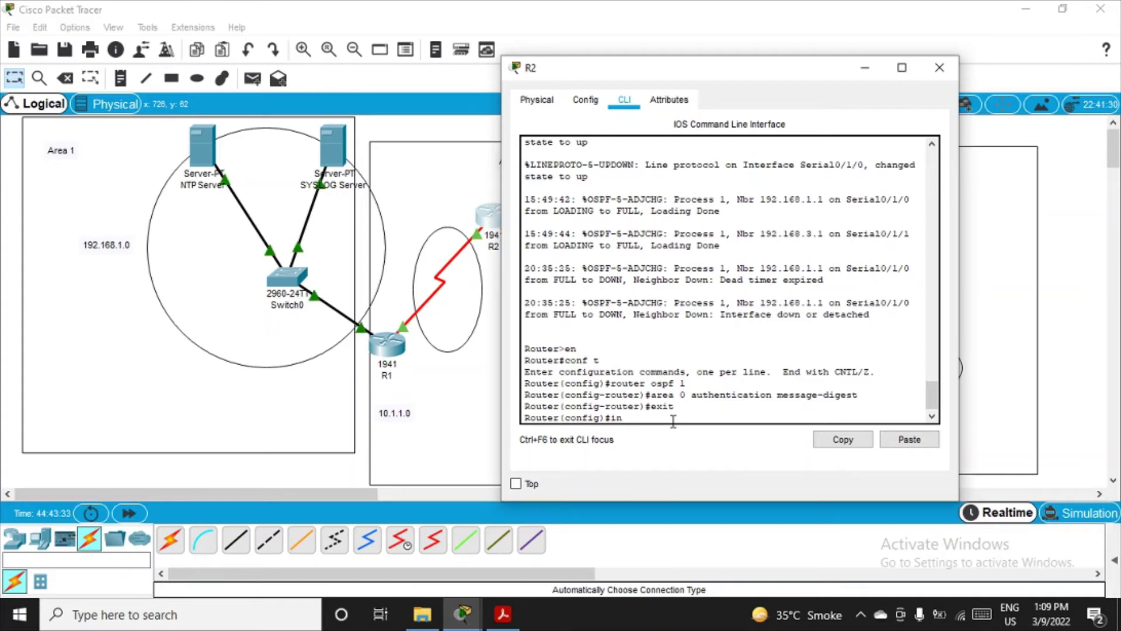
{"action": "type", "text": "t se0/1/0"}
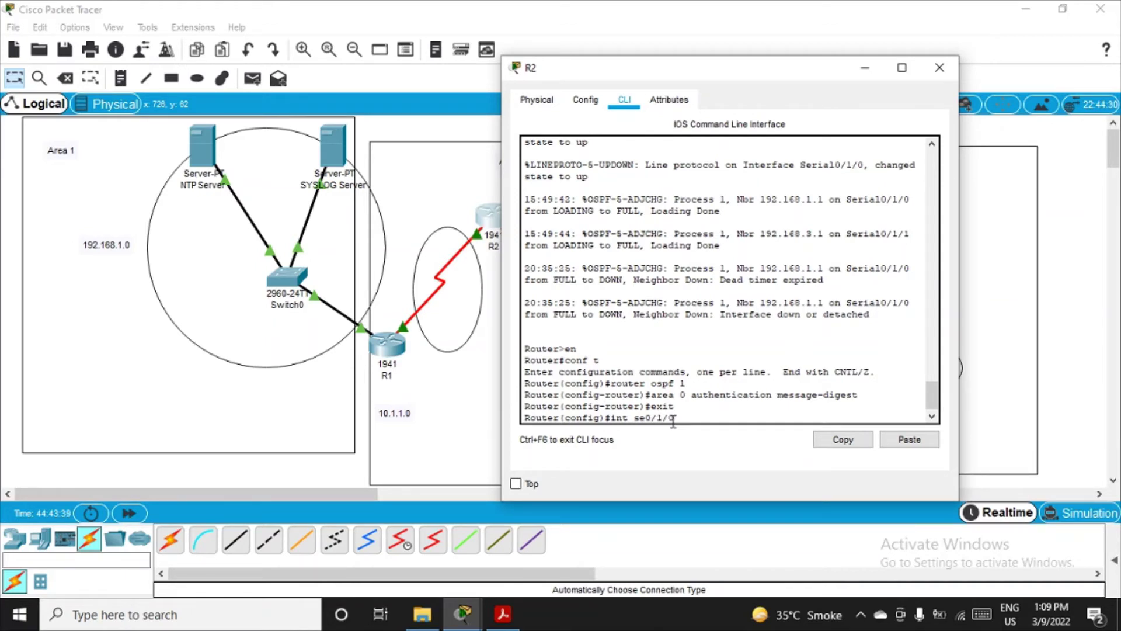
{"action": "key", "text": "Return"}
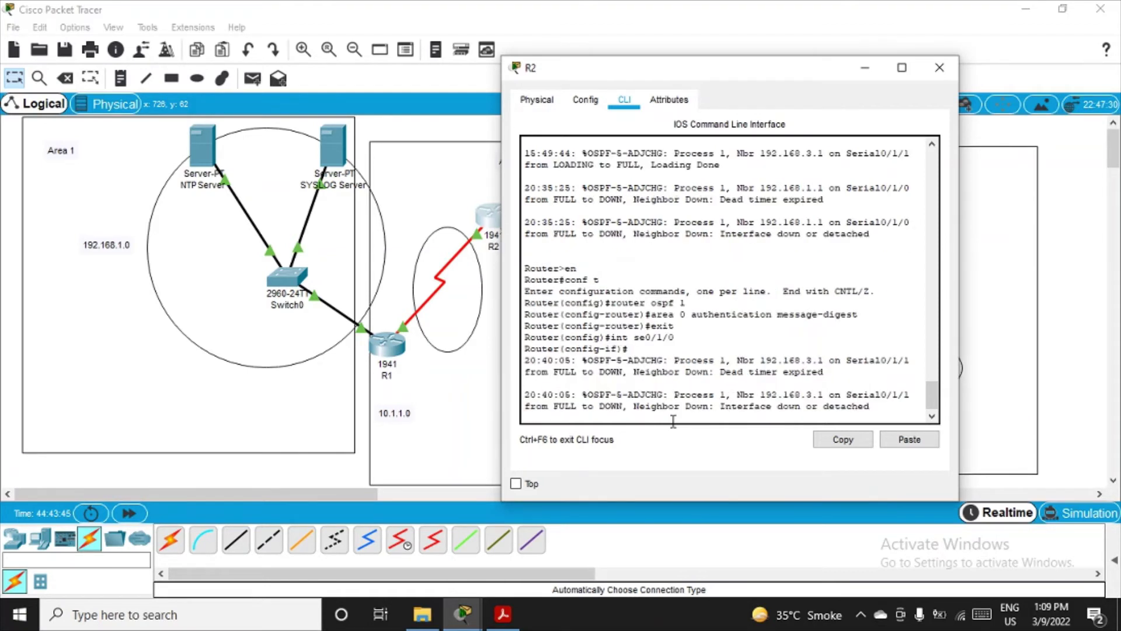
{"action": "type", "text": "i"}
{"action": "key", "text": "BackSpace"}
{"action": "key", "text": "BackSpace"}
{"action": "key", "text": "Return"}
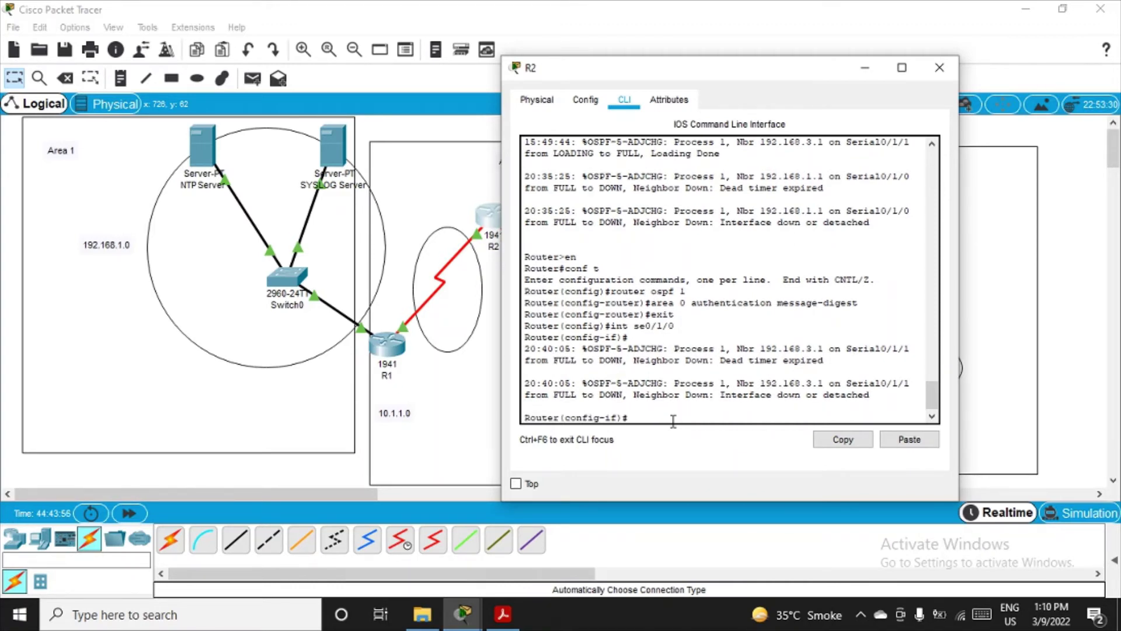
{"action": "type", "text": "ip ospf messge"}
{"action": "key", "text": "BackSpace"}
{"action": "type", "text": "ge-digest-ey"}
{"action": "key", "text": "BackSpace"}
{"action": "key", "text": "BackSpace"}
{"action": "key", "text": "BackSpace"}
{"action": "type", "text": "key 1 md5"}
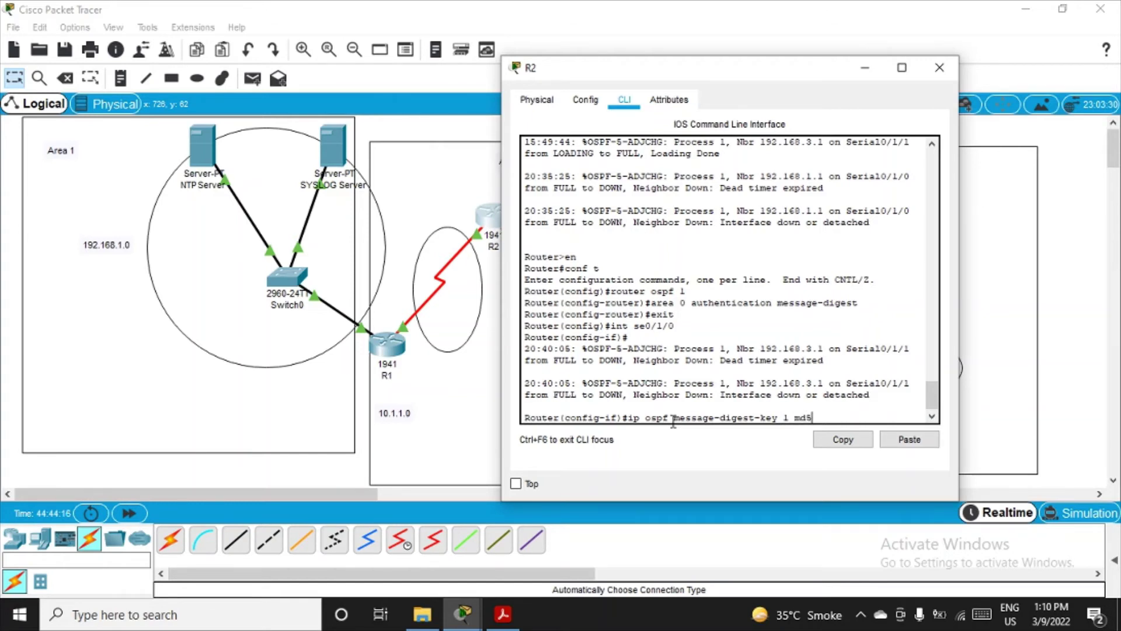
{"action": "type", "text": " MD5pa55"}
{"action": "key", "text": "Return"}
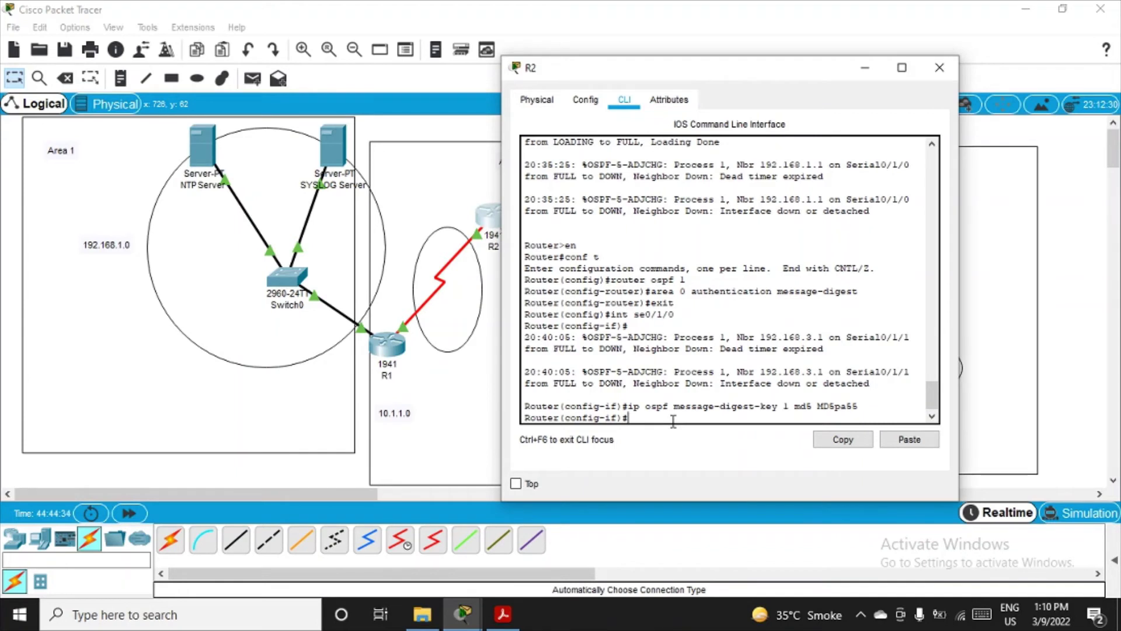
Step: Return R2 to global configuration and minimize its console to view the topology
{"action": "type", "text": "exit"}
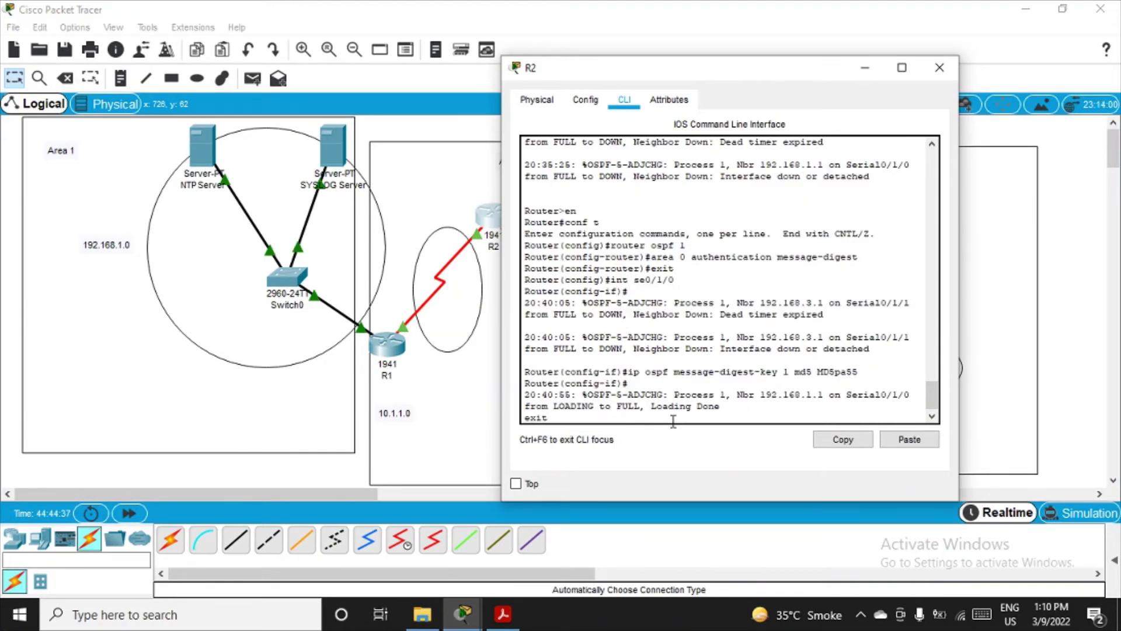
{"action": "key", "text": "Return"}
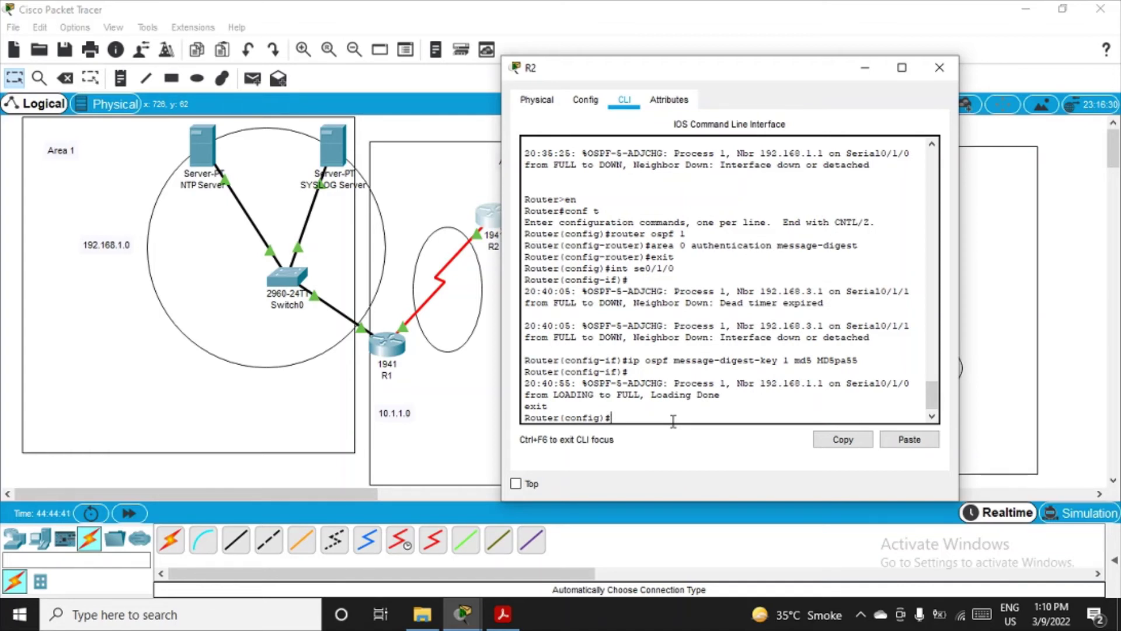
{"action": "type", "text": "int se"}
{"action": "left_click", "coordinate": [865, 68]}
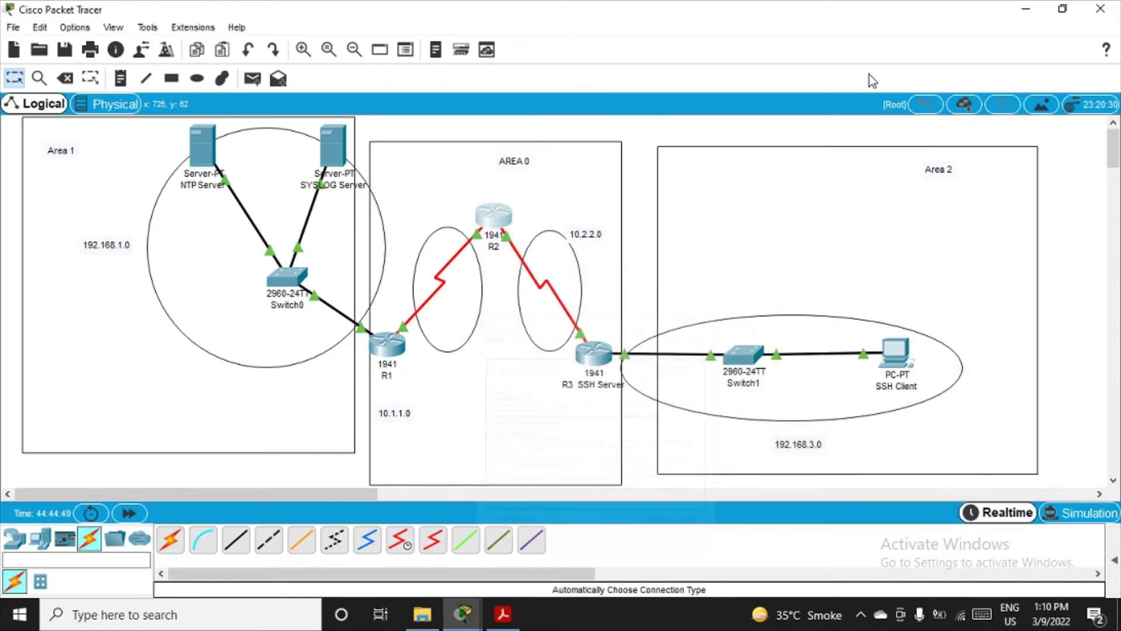
Step: Restore R2's console and enter interface configuration for Serial0/1/1
{"action": "mouse_move", "coordinate": [512, 247]}
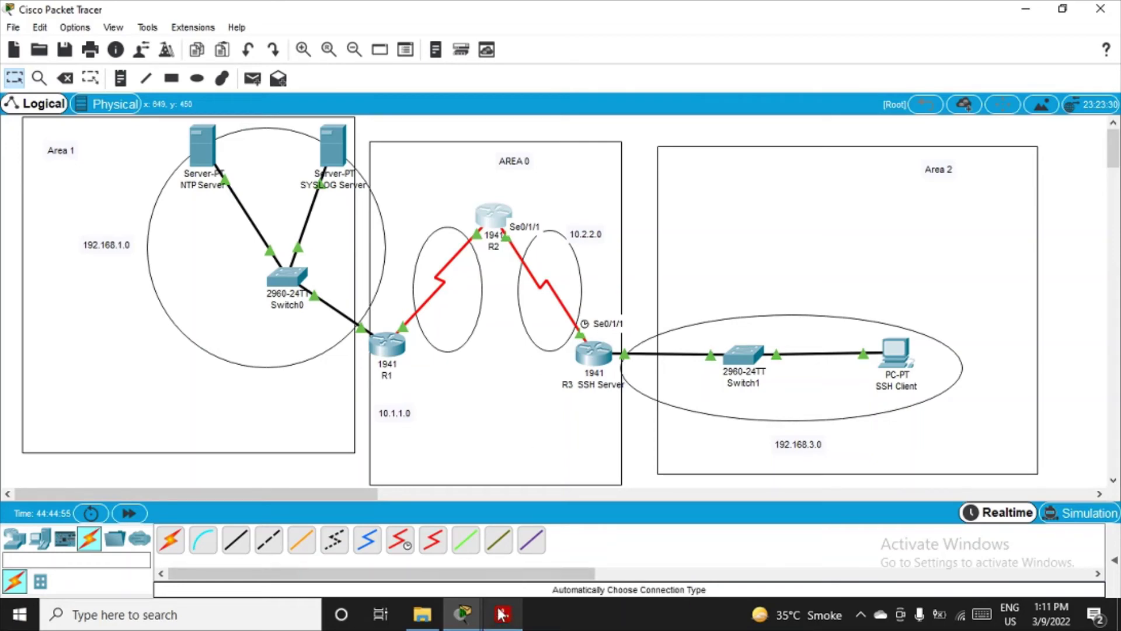
{"action": "mouse_move", "coordinate": [463, 613]}
{"action": "left_click", "coordinate": [521, 588]}
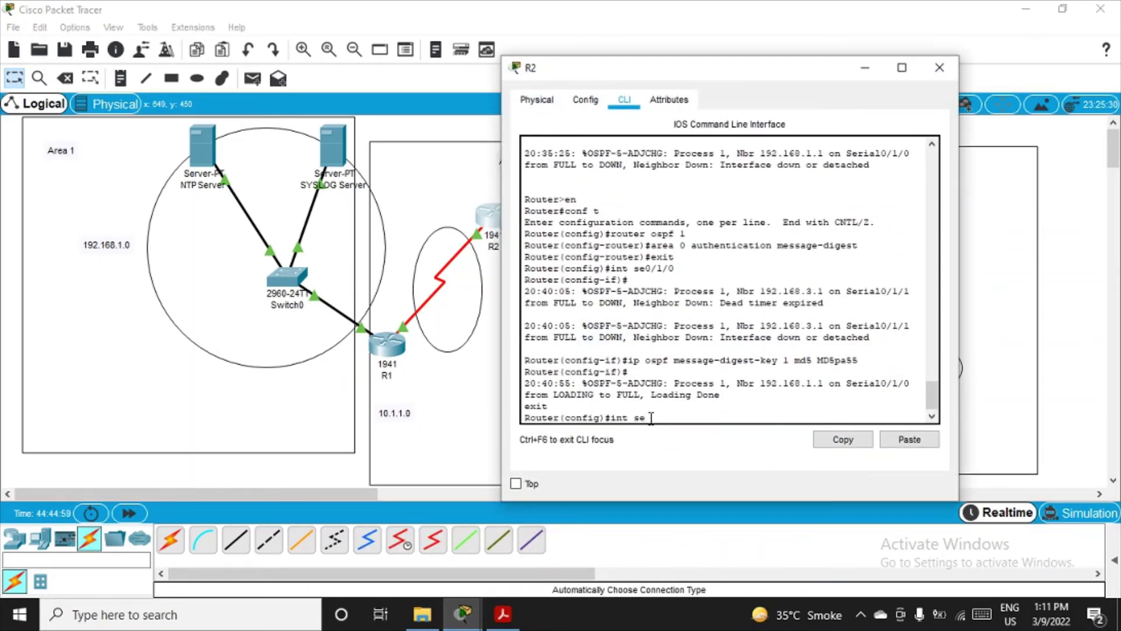
{"action": "type", "text": "int se0/1/1"}
{"action": "key", "text": "Return"}
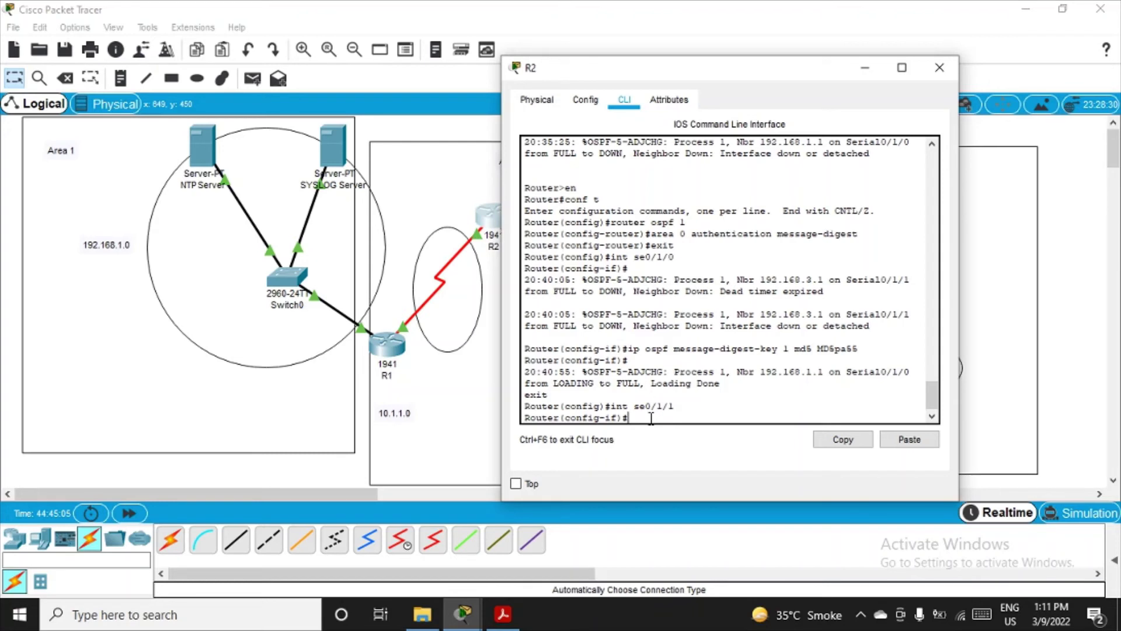
Step: Set 'ip ospf message-digest-key 1 md5' with the shared password on R2's Serial0/1/1
{"action": "type", "text": "ip ospf"}
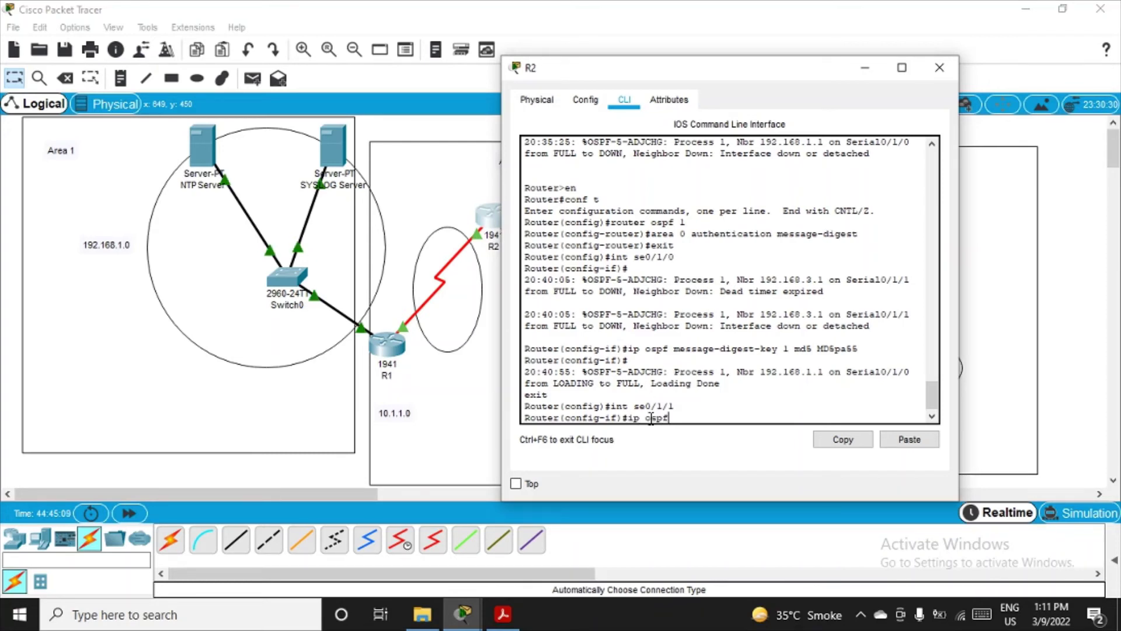
{"action": "type", "text": " meg"}
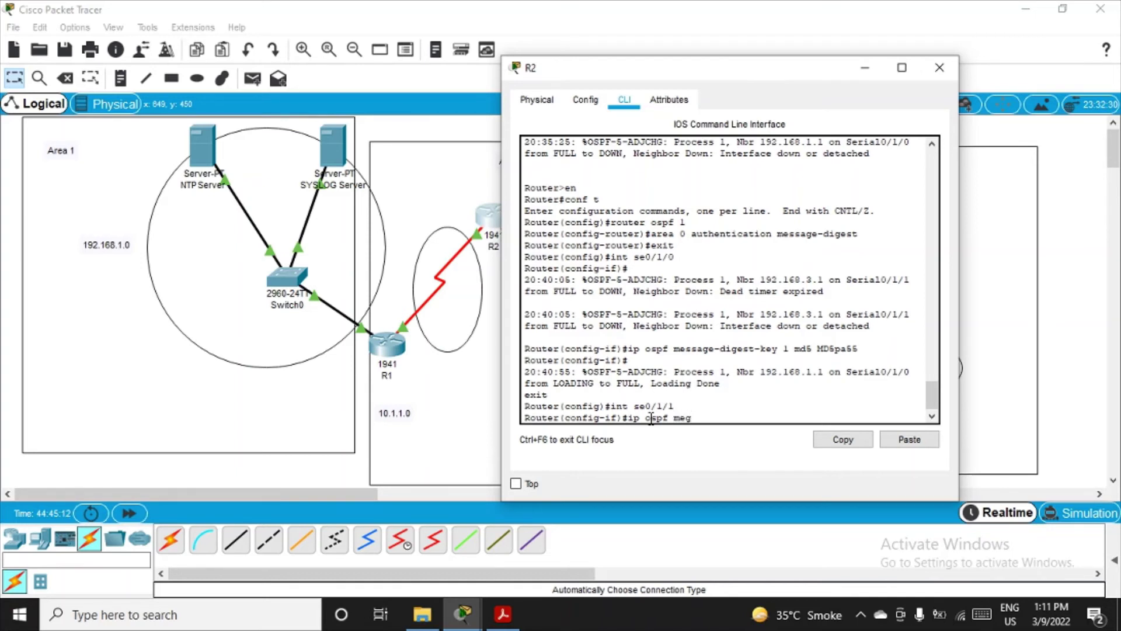
{"action": "key", "text": "BackSpace"}
{"action": "type", "text": "ssage-d"}
{"action": "type", "text": "igest-key 1 m"}
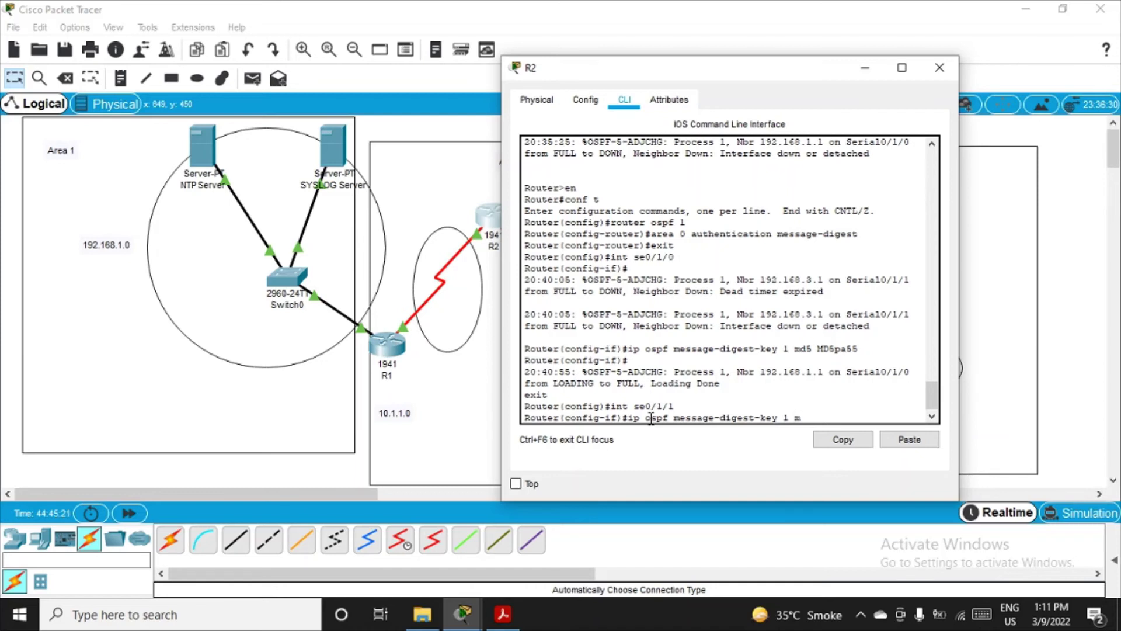
{"action": "type", "text": "d5 MD5pa"}
{"action": "type", "text": "ss"}
{"action": "key", "text": "BackSpace"}
{"action": "key", "text": "BackSpace"}
{"action": "type", "text": "55"}
{"action": "key", "text": "Return"}
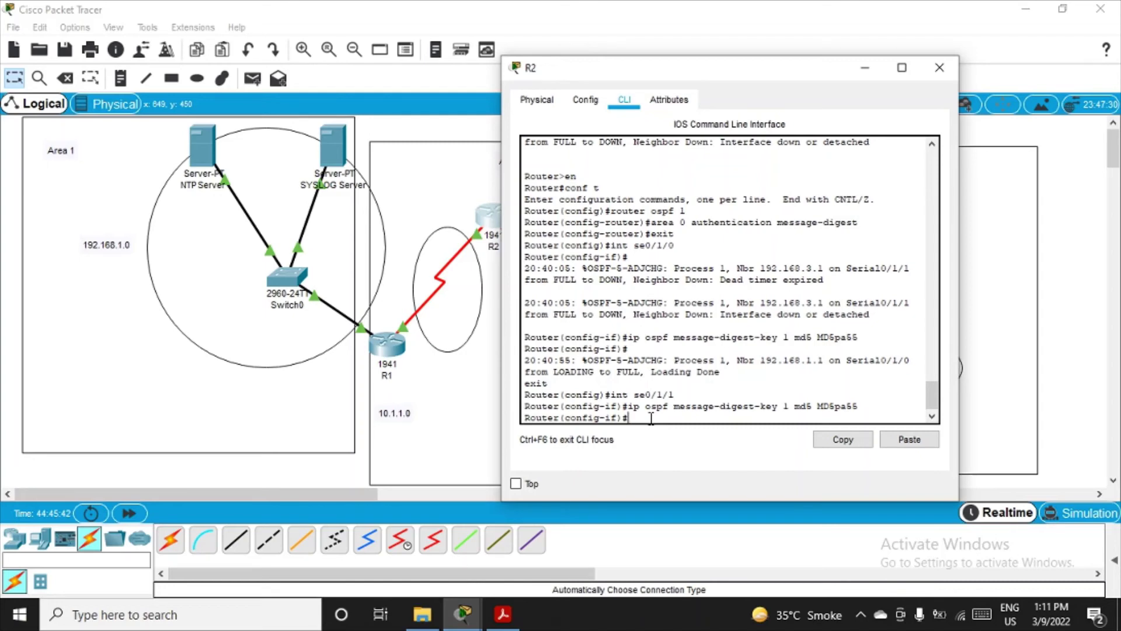
{"action": "key", "text": "Return"}
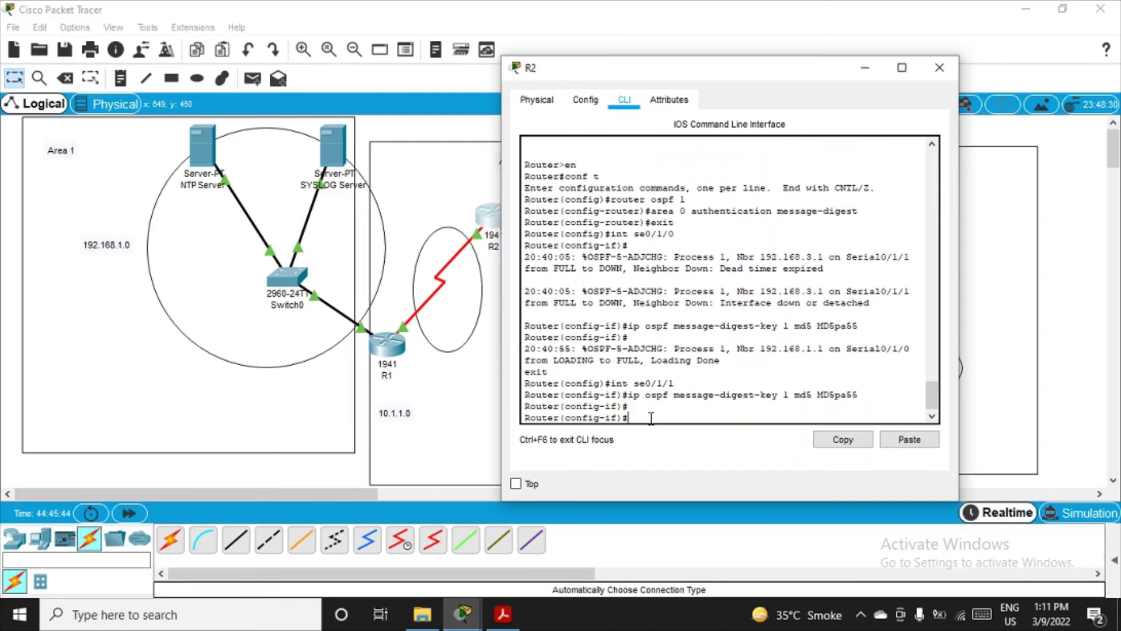
Step: Close R2's window and bring R3's command line into global configuration mode with en and conf t
{"action": "left_click", "coordinate": [946, 71]}
{"action": "left_click", "coordinate": [590, 362]}
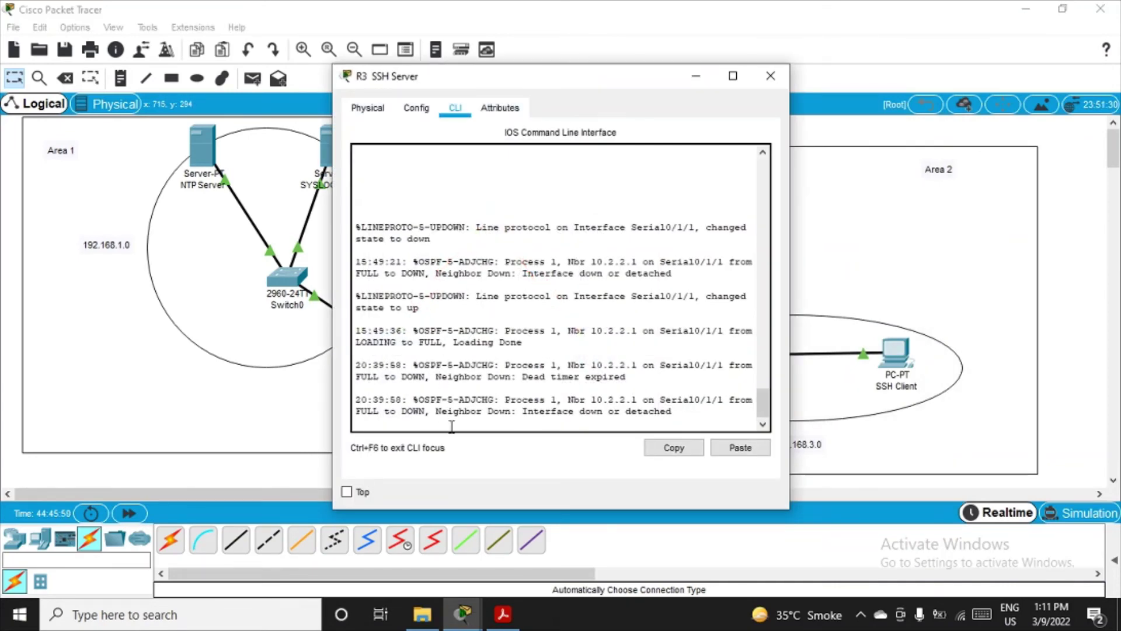
{"action": "key", "text": "Return"}
{"action": "type", "text": "en"}
{"action": "key", "text": "Return"}
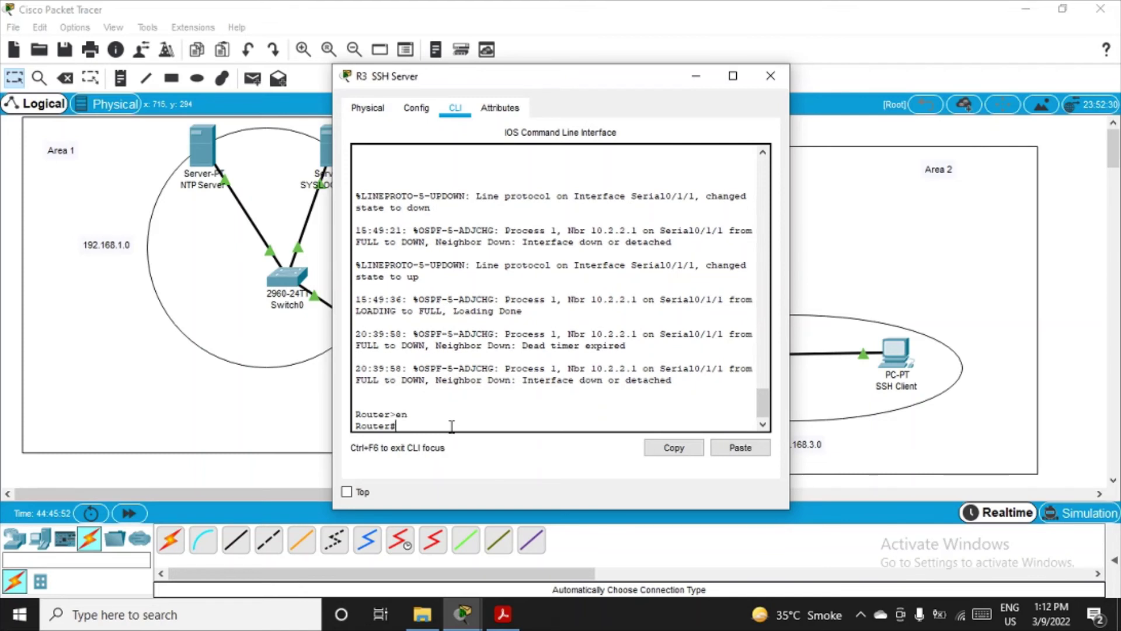
{"action": "type", "text": "conf t"}
{"action": "key", "text": "Return"}
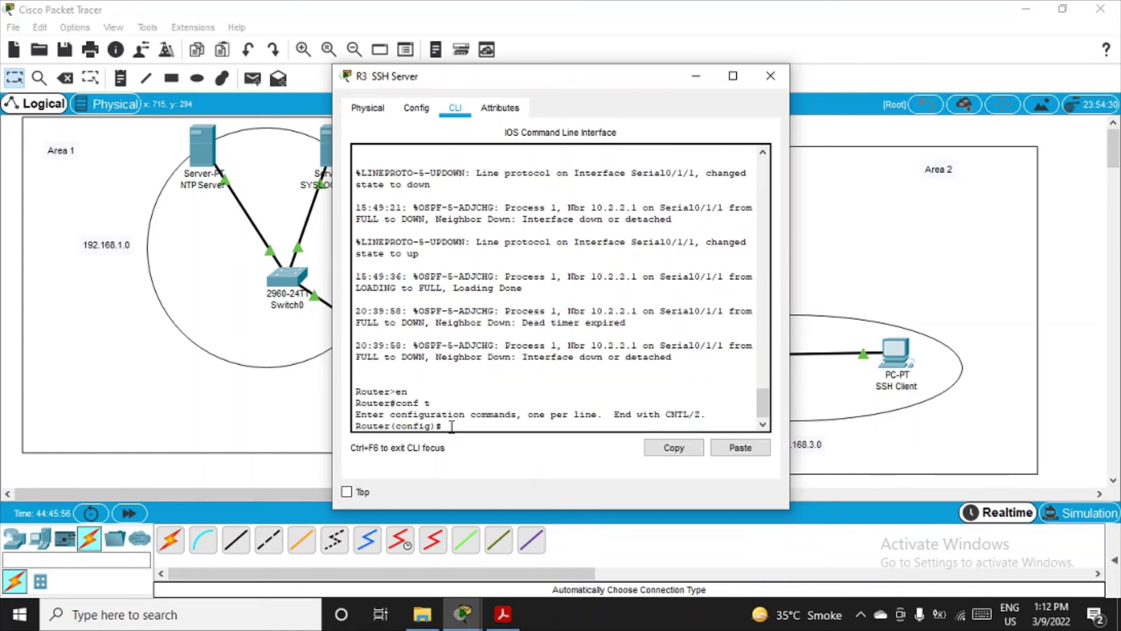
Step: Place R3's window beside the topology and re-enter en and conf t at its console
{"action": "double_click", "coordinate": [636, 83]}
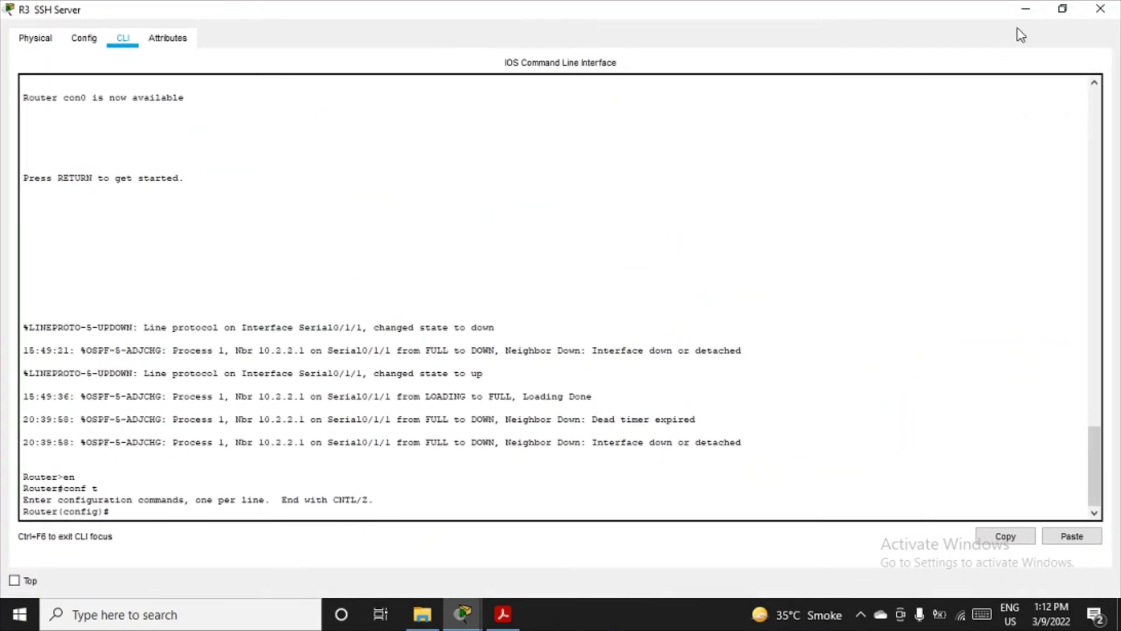
{"action": "left_click", "coordinate": [1063, 9]}
{"action": "left_click_drag", "start_coordinate": [643, 85], "coordinate": [938, 129]}
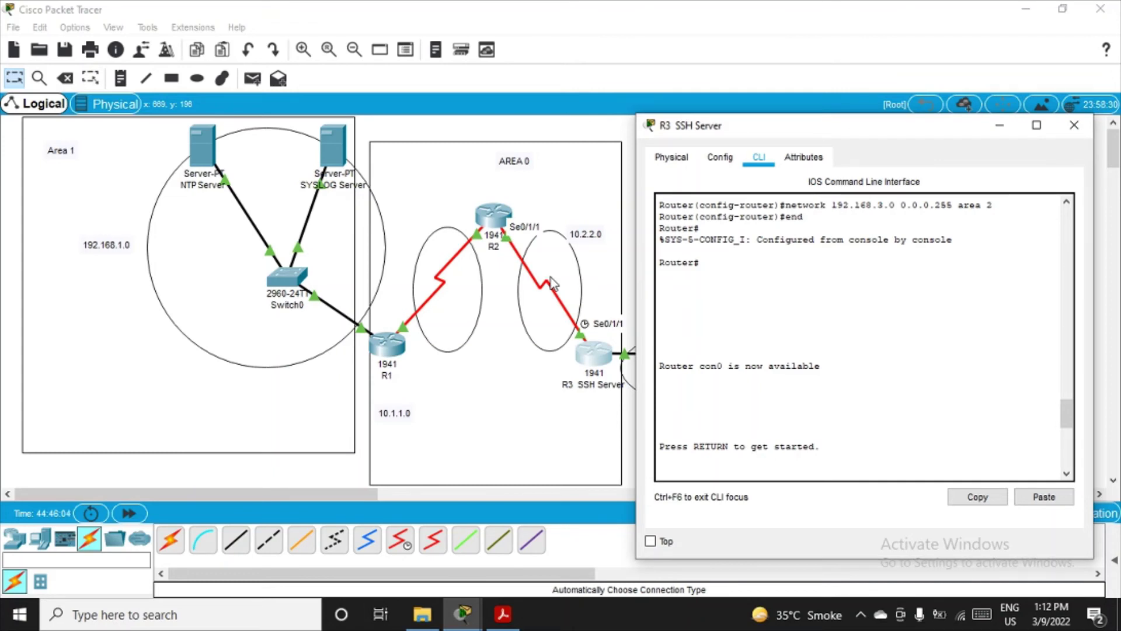
{"action": "left_click", "coordinate": [788, 368]}
{"action": "key", "text": "Return"}
{"action": "type", "text": "en"}
{"action": "key", "text": "Return"}
{"action": "type", "text": "conf t"}
{"action": "key", "text": "Return"}
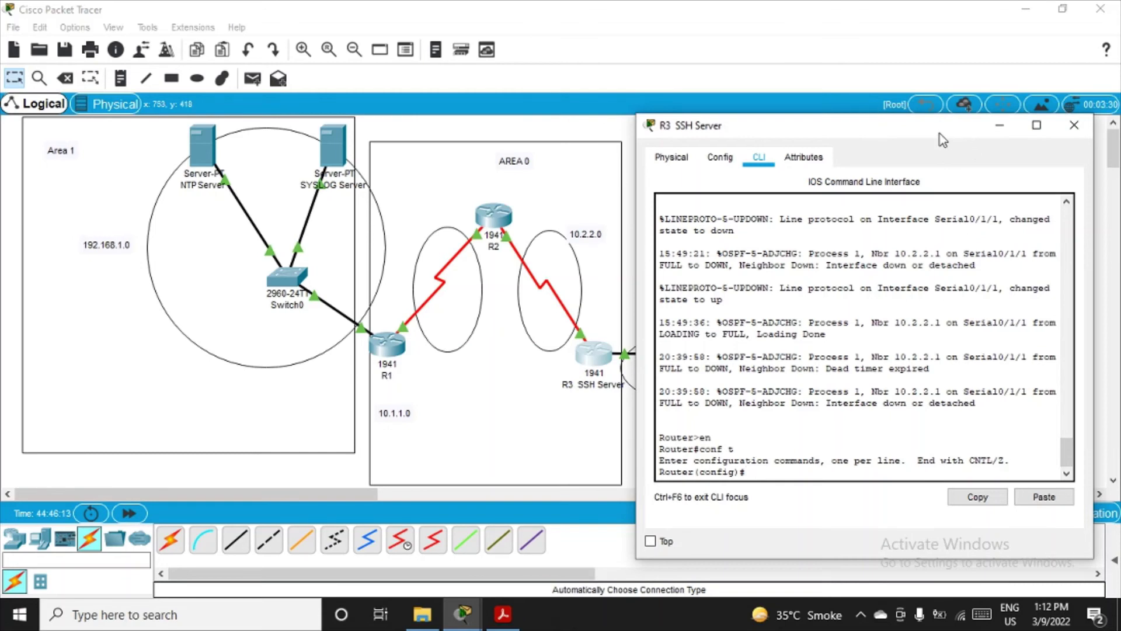
Step: Under router ospf 1 on R3, apply area 0 authentication message-digest, then exit to global configuration
{"action": "left_click_drag", "start_coordinate": [939, 128], "coordinate": [897, 52]}
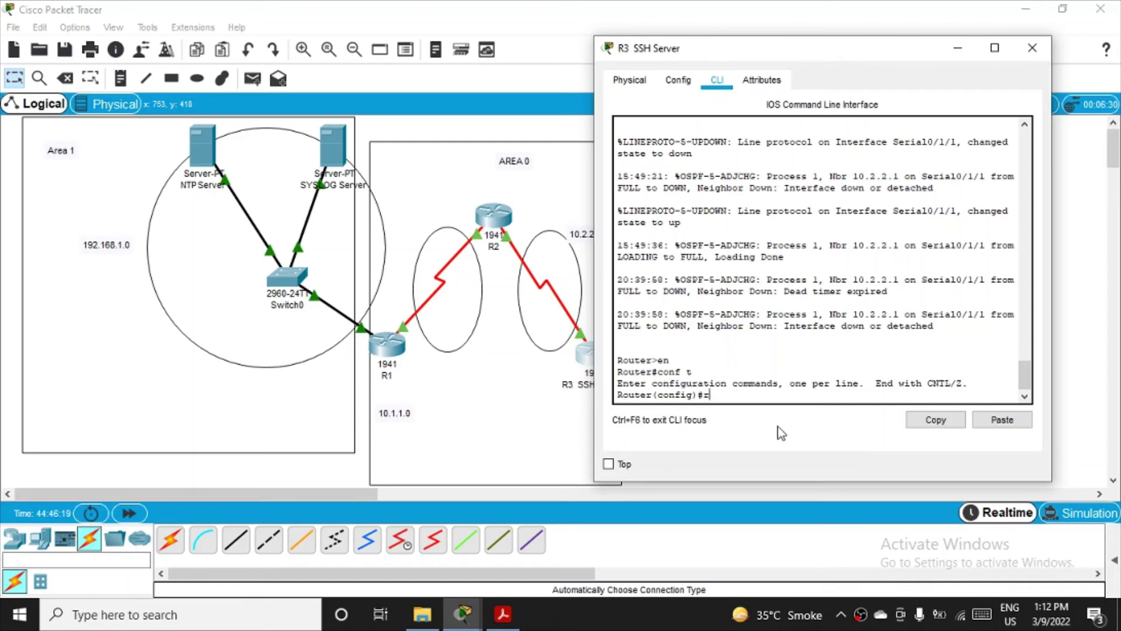
{"action": "type", "text": "router os"}
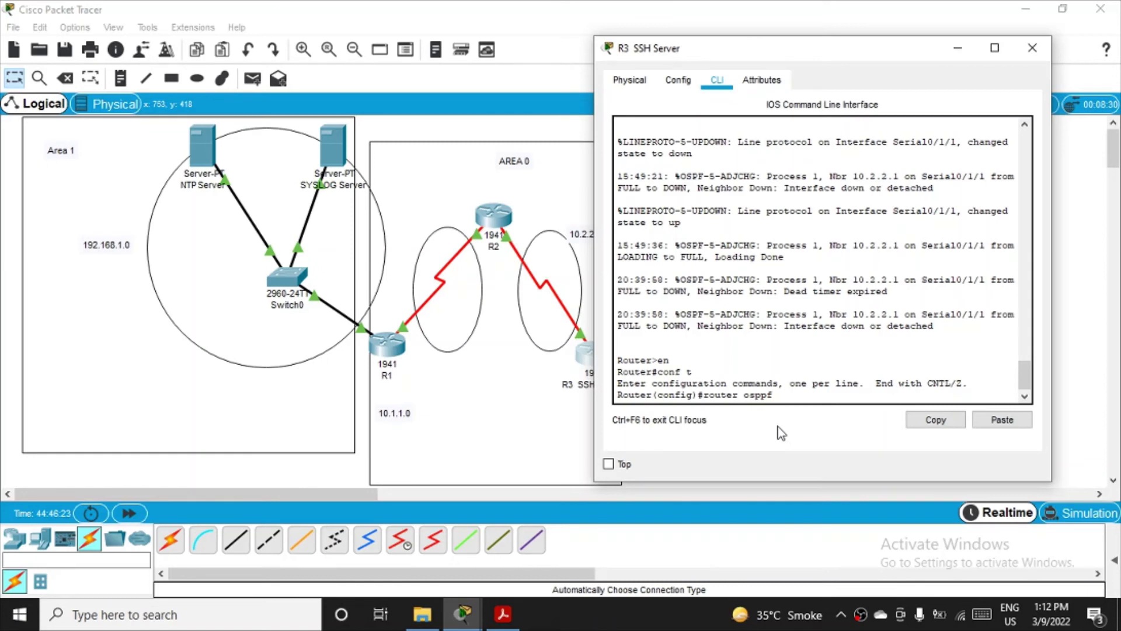
{"action": "type", "text": "pf 1"}
{"action": "key", "text": "Return"}
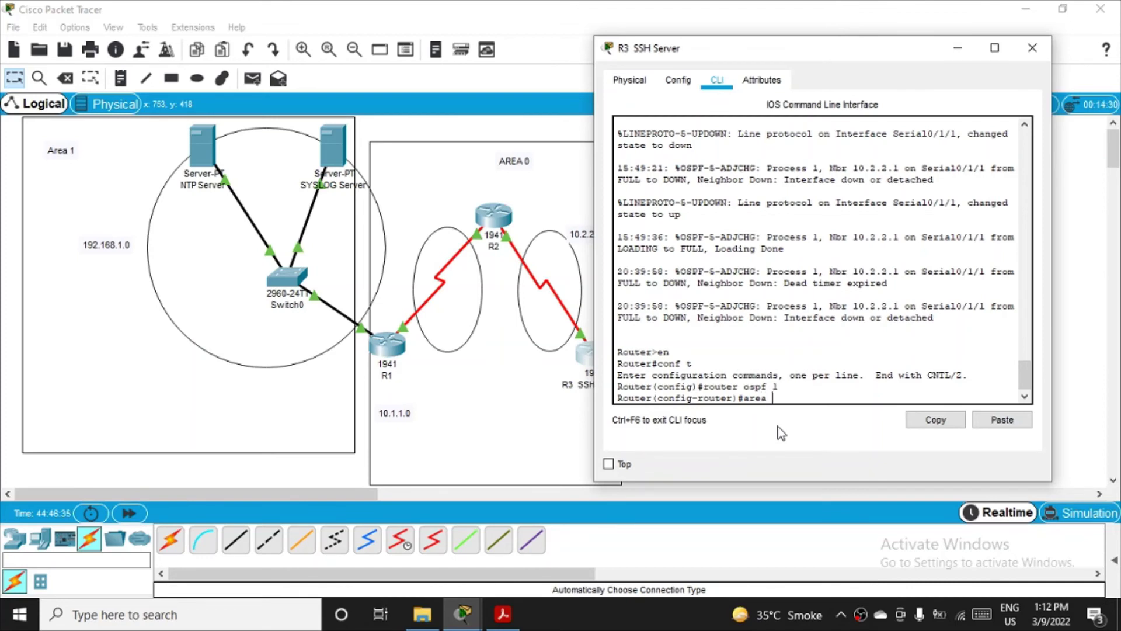
{"action": "type", "text": "0 authentication messgae"}
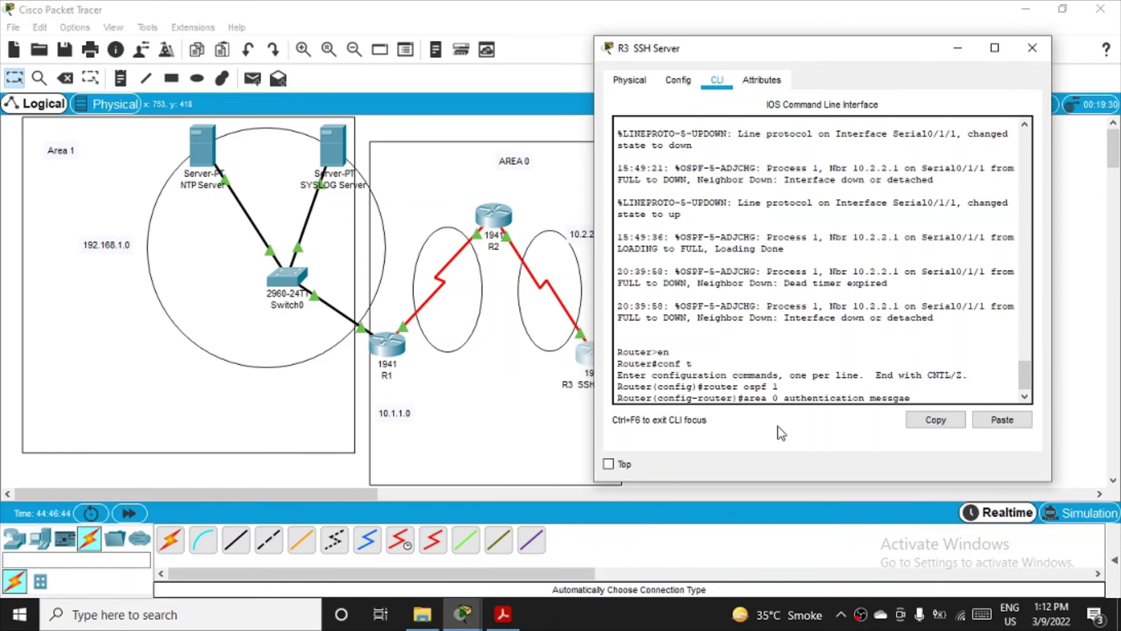
{"action": "key", "text": "BackSpace"}
{"action": "key", "text": "BackSpace"}
{"action": "key", "text": "BackSpace"}
{"action": "type", "text": "age--digest"}
{"action": "key", "text": "Left"}
{"action": "key", "text": "Left"}
{"action": "key", "text": "Left"}
{"action": "key", "text": "Left"}
{"action": "key", "text": "Left"}
{"action": "key", "text": "Left"}
{"action": "key", "text": "BackSpace"}
{"action": "key", "text": "Return"}
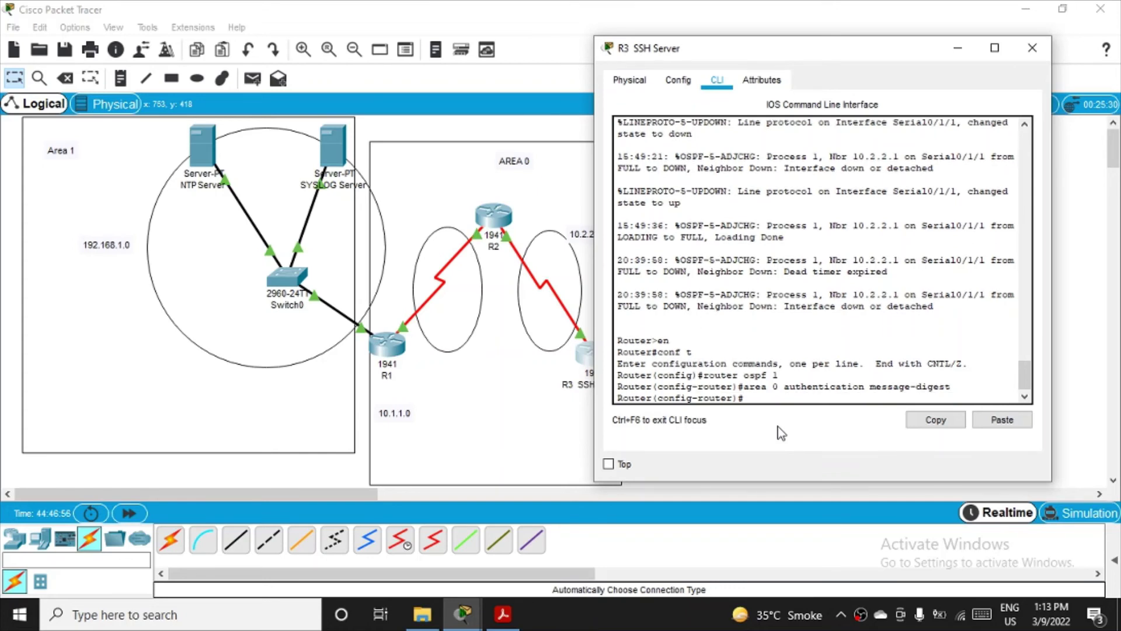
{"action": "type", "text": "exit"}
{"action": "key", "text": "Return"}
Step: On R3's Serial0/1/1, set ip ospf message-digest-key 1 md5 with the shared password, then exit
{"action": "type", "text": "config)#c"}
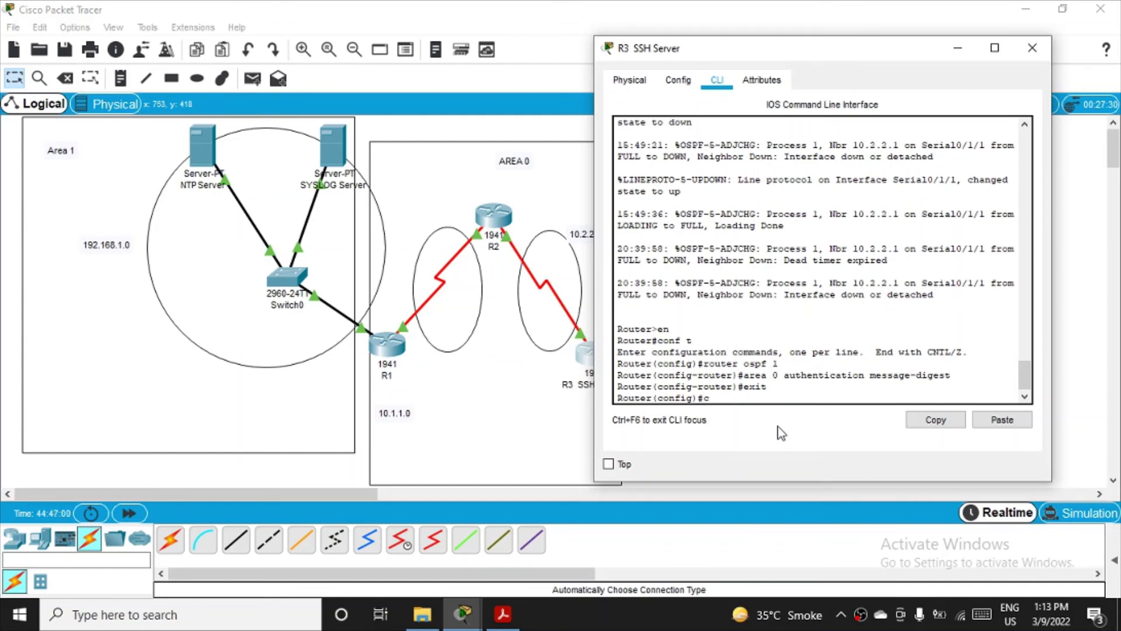
{"action": "key", "text": "BackSpace"}
{"action": "type", "text": "int se 0/1/1"}
{"action": "key", "text": "Return"}
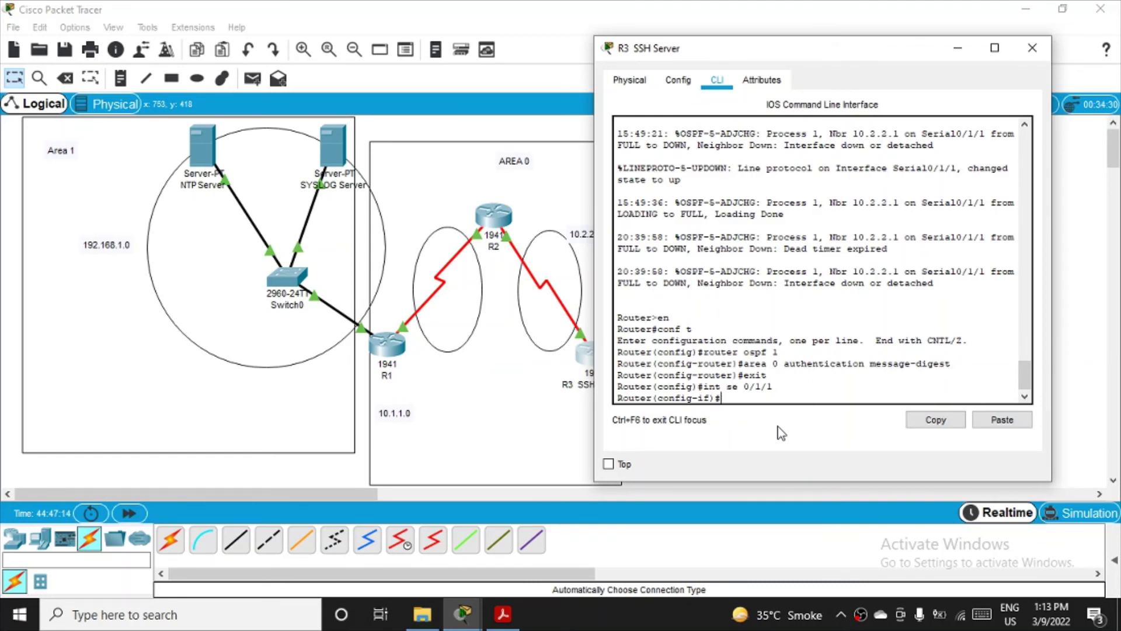
{"action": "type", "text": "ip ospf messgge-digest-"}
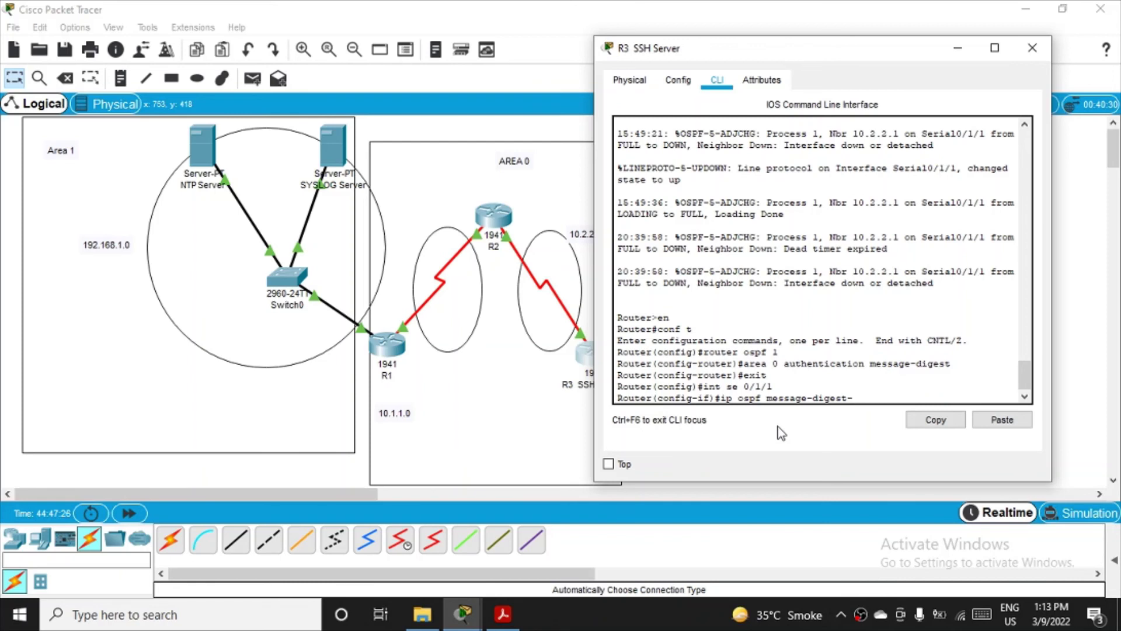
{"action": "type", "text": "key 1 md5 MD5pa55"}
{"action": "key", "text": "Return"}
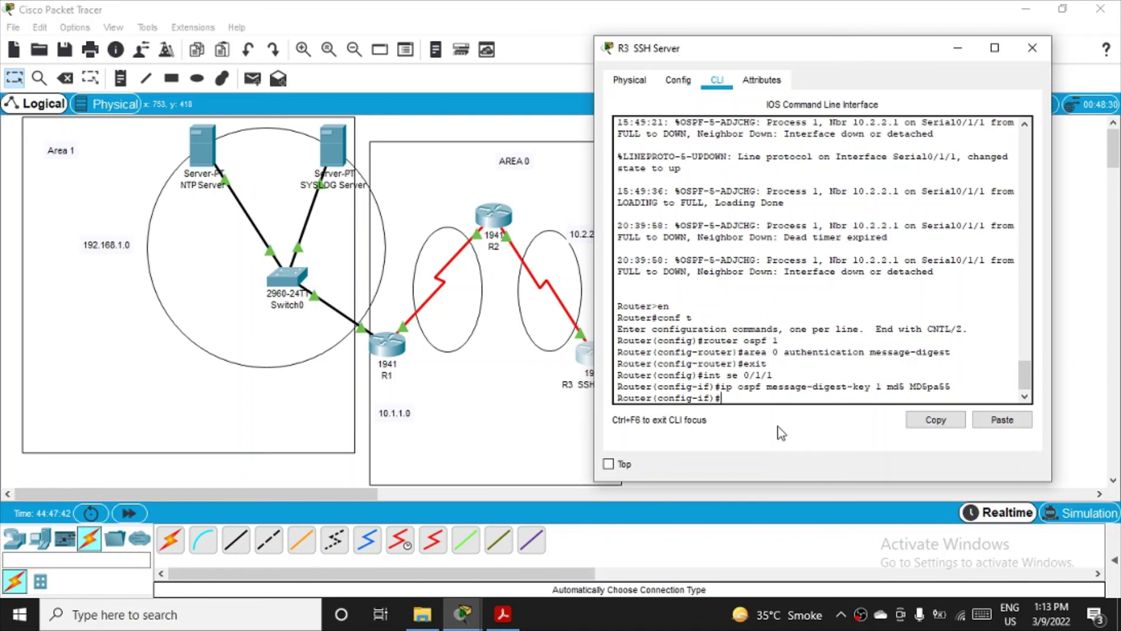
{"action": "type", "text": "ex"}
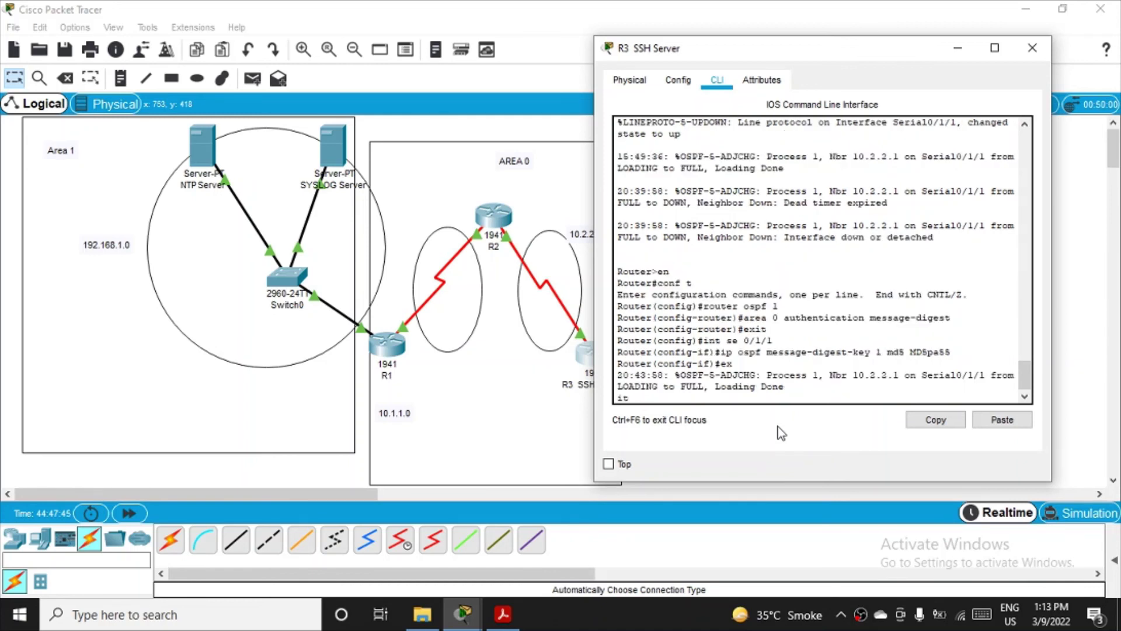
{"action": "key", "text": "Return"}
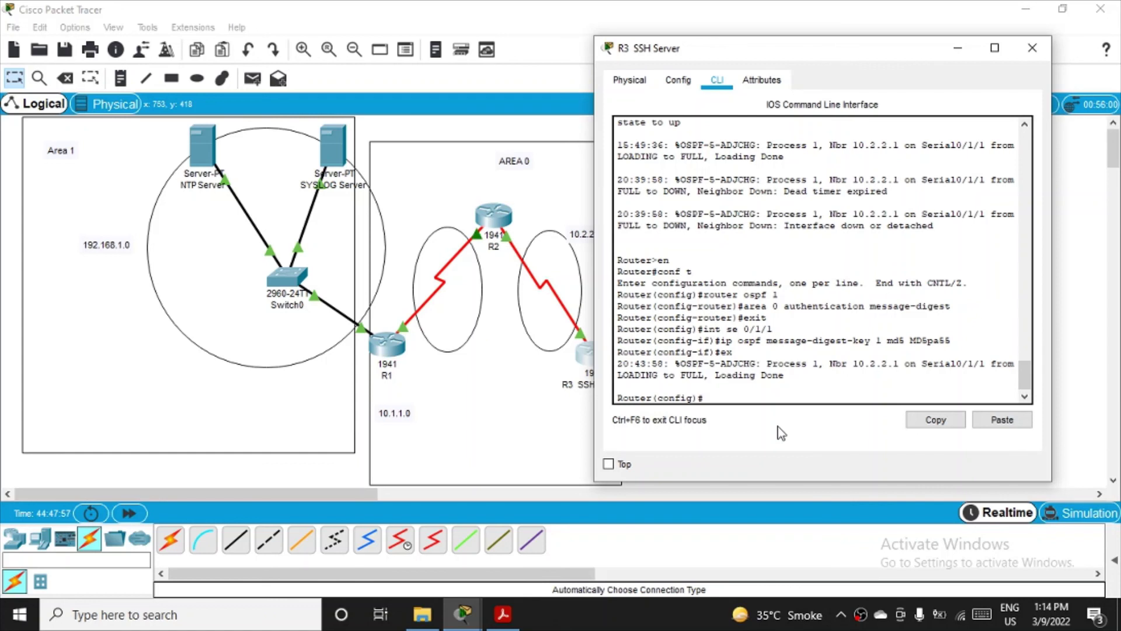
Step: Return R3 to privileged mode and run show ip ospf to check Area BACKBONE(0) authentication
{"action": "type", "text": "show ip o"}
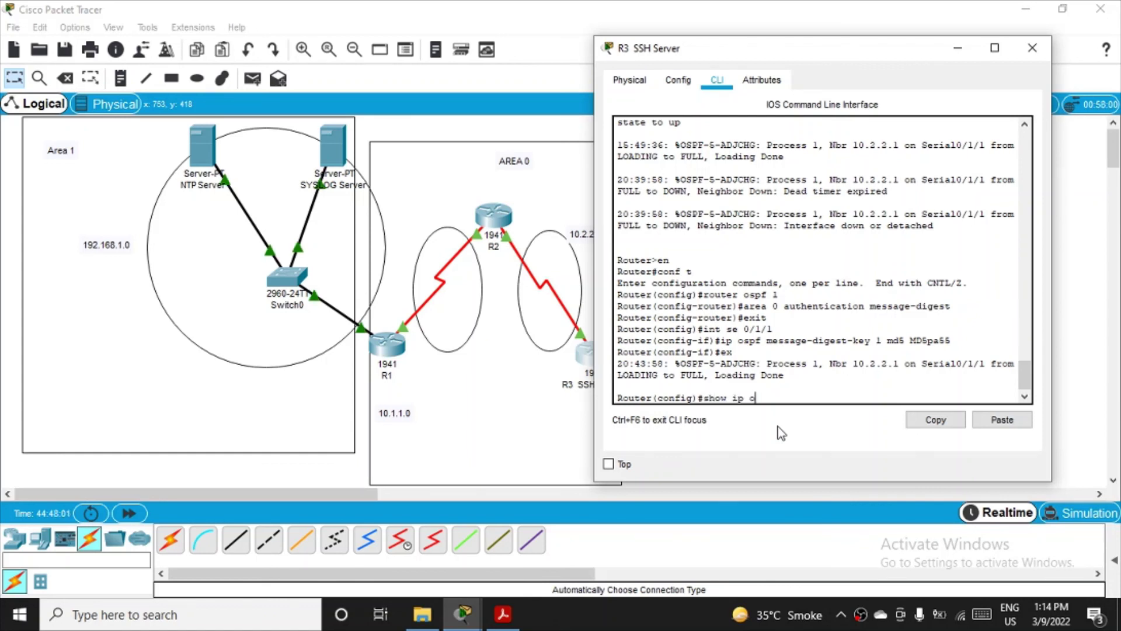
{"action": "type", "text": "spf"}
{"action": "key", "text": "Return"}
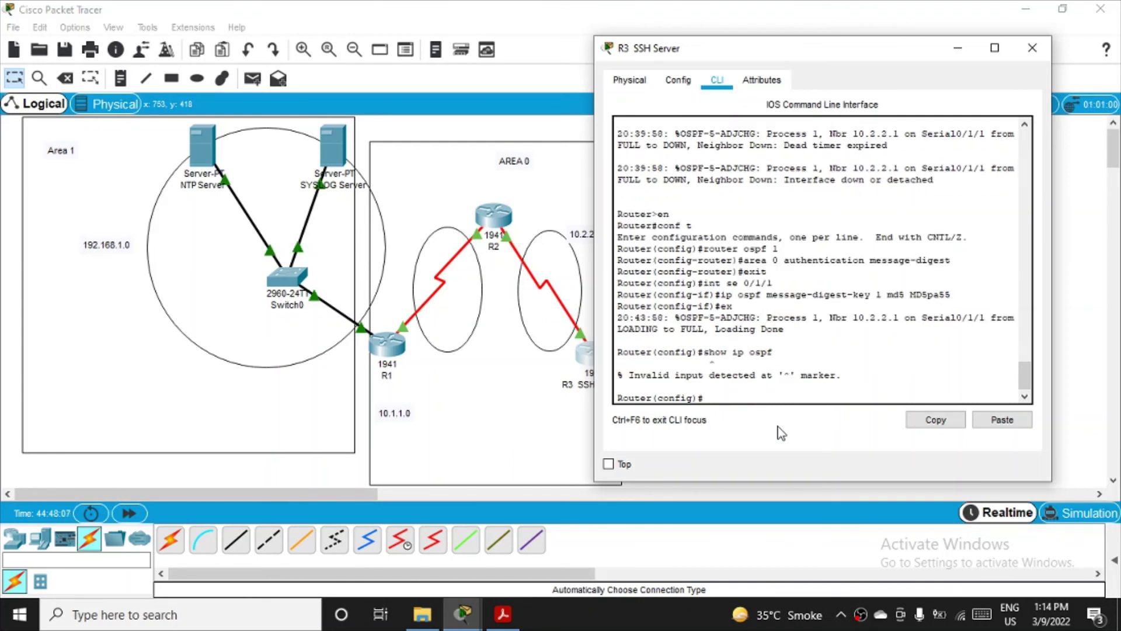
{"action": "type", "text": "exit"}
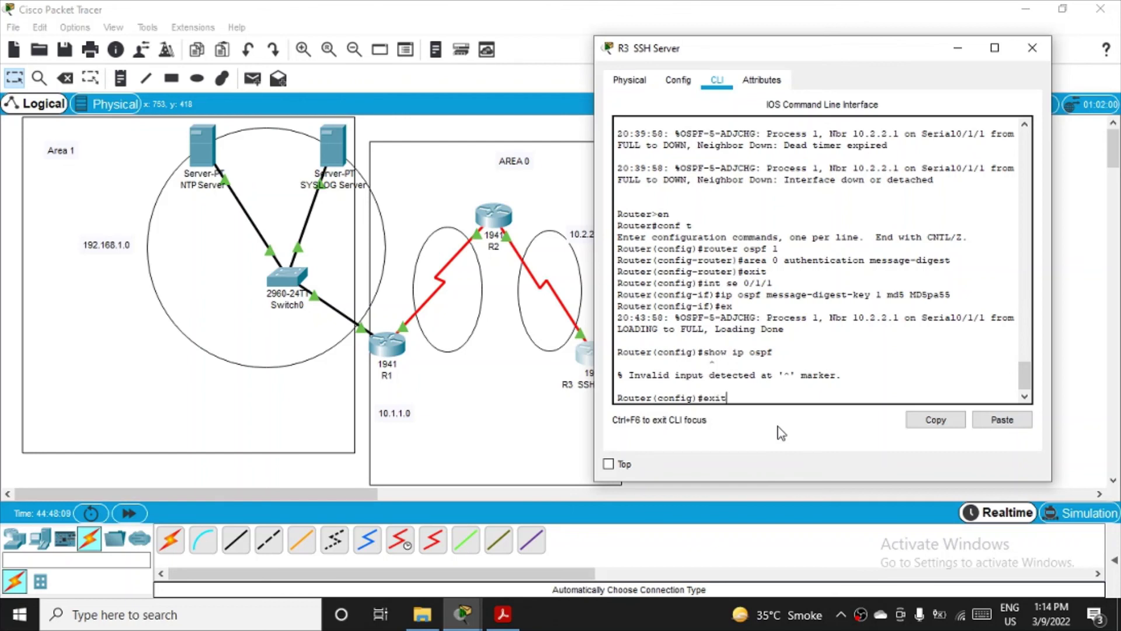
{"action": "key", "text": "Return"}
{"action": "key", "text": "Return"}
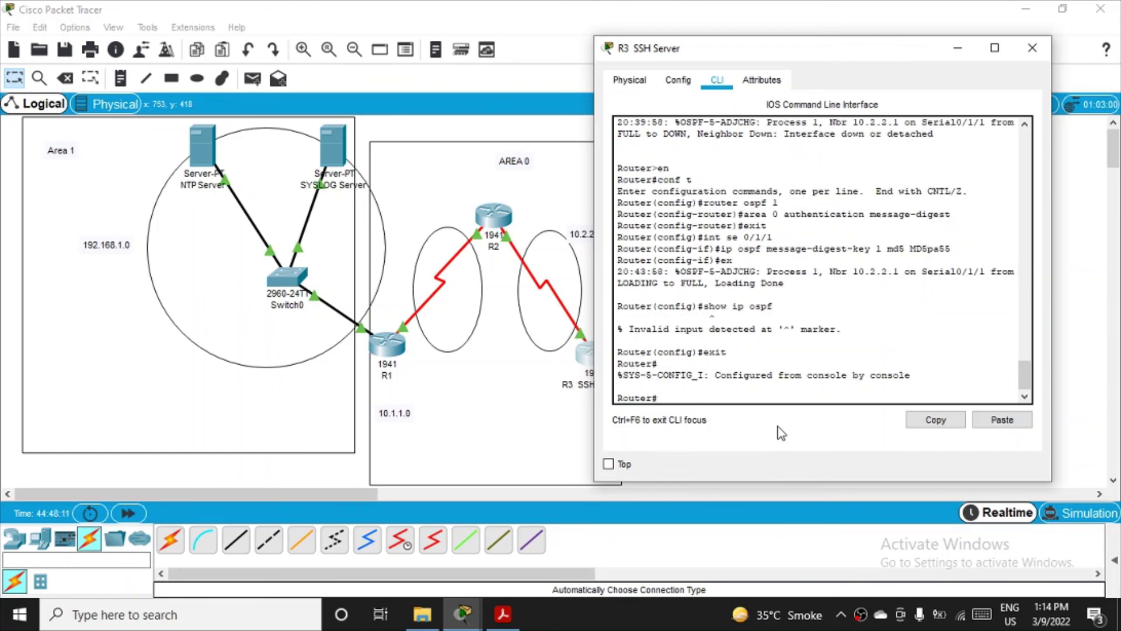
{"action": "type", "text": "show ip ospf"}
{"action": "key", "text": "Return"}
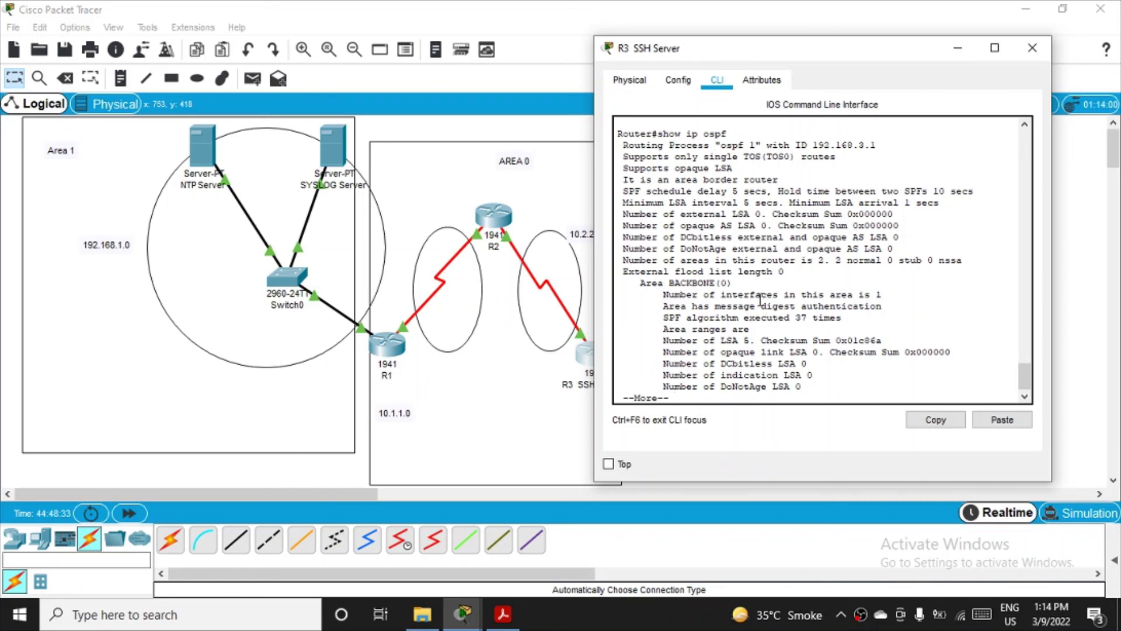
{"action": "scroll", "coordinate": [760, 299], "scroll_direction": "down", "scroll_amount": 1}
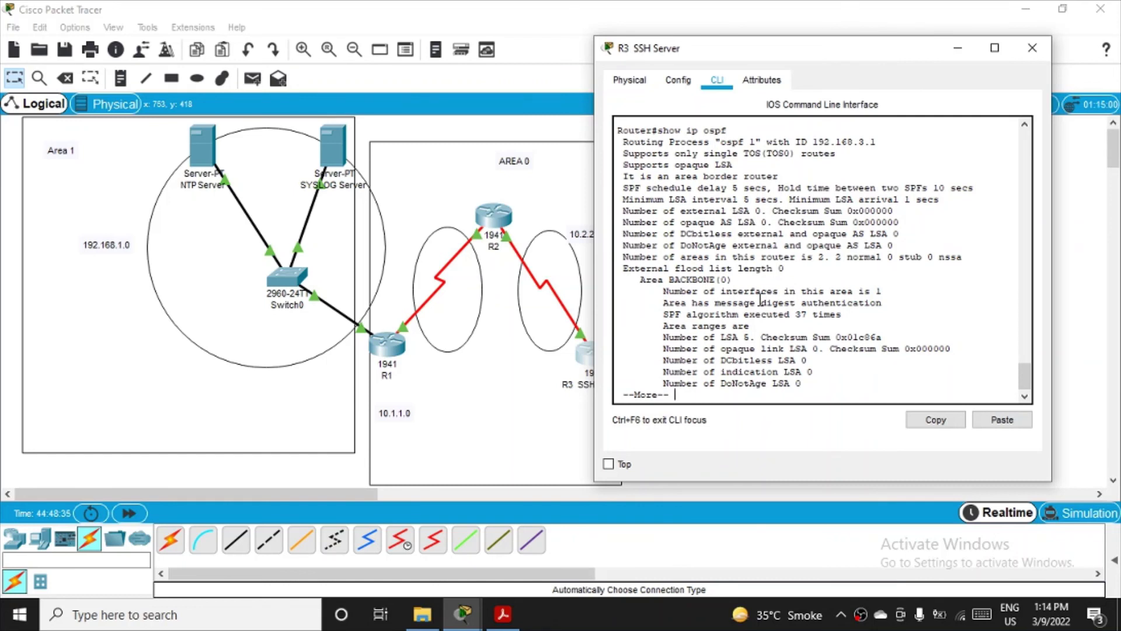